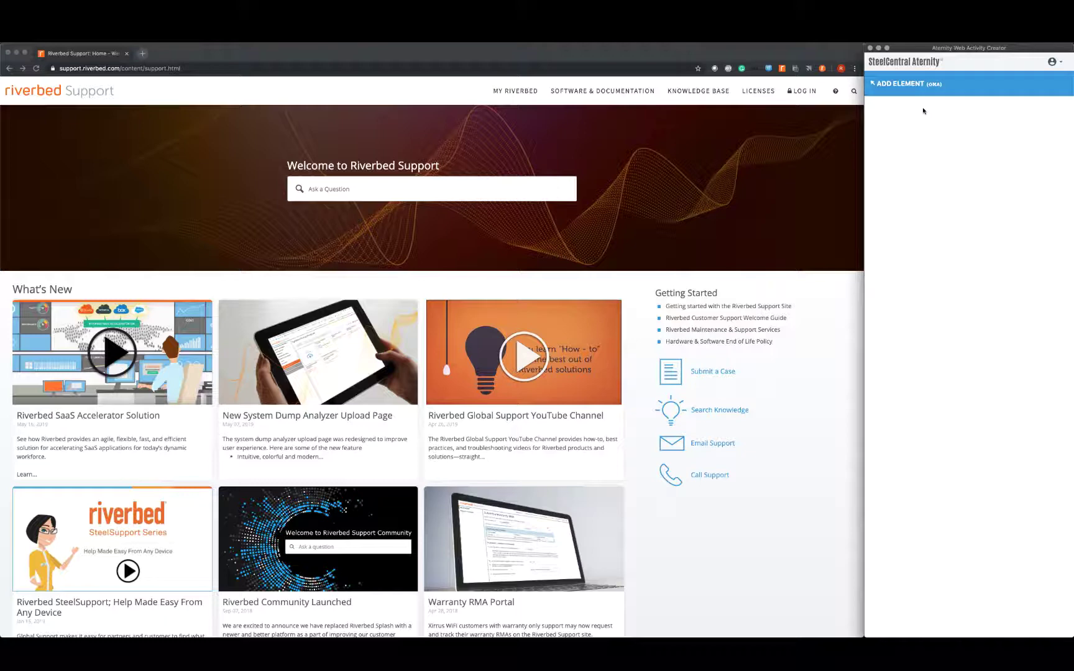
Step: Go to the Riverbed Support login page and add its Log In button as a new element in the web activity creator
left_click(797, 94)
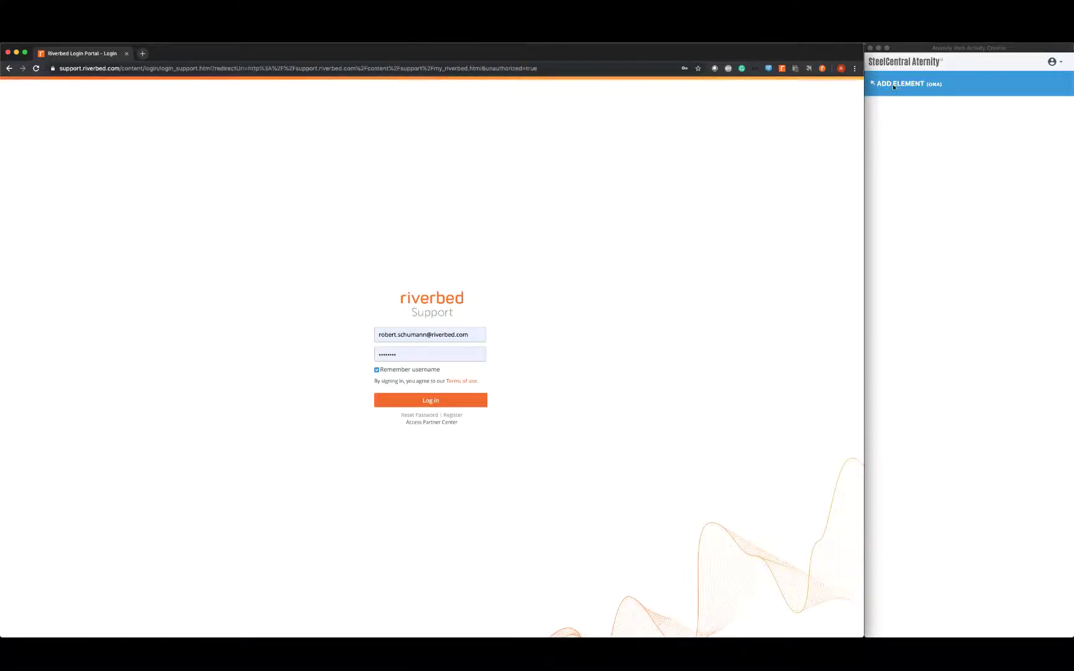
left_click(893, 87)
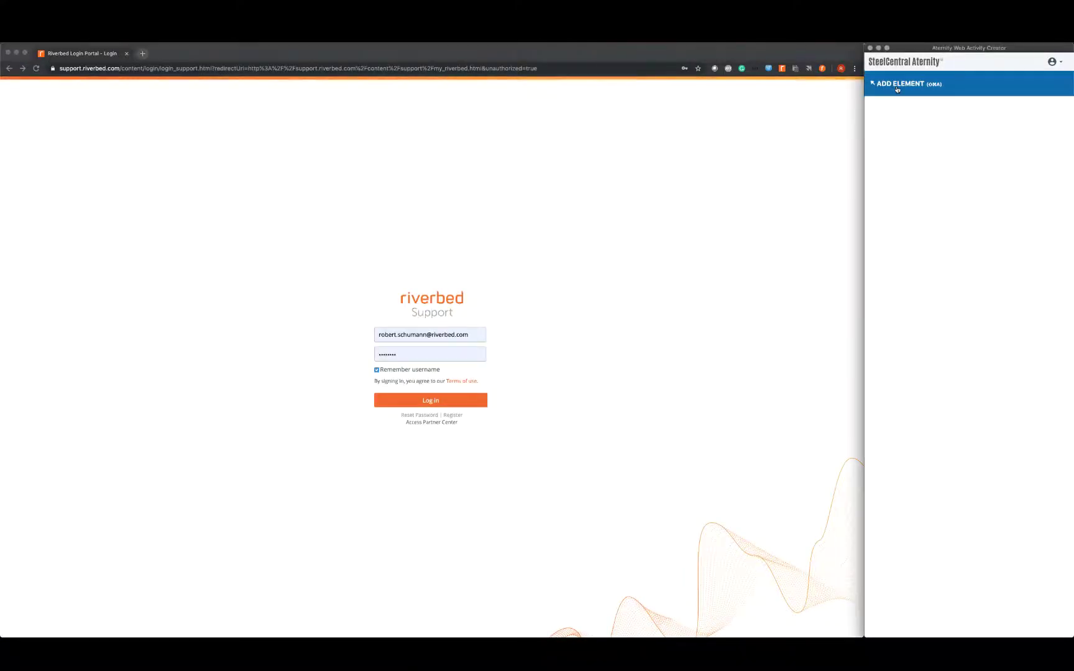
left_click(450, 404)
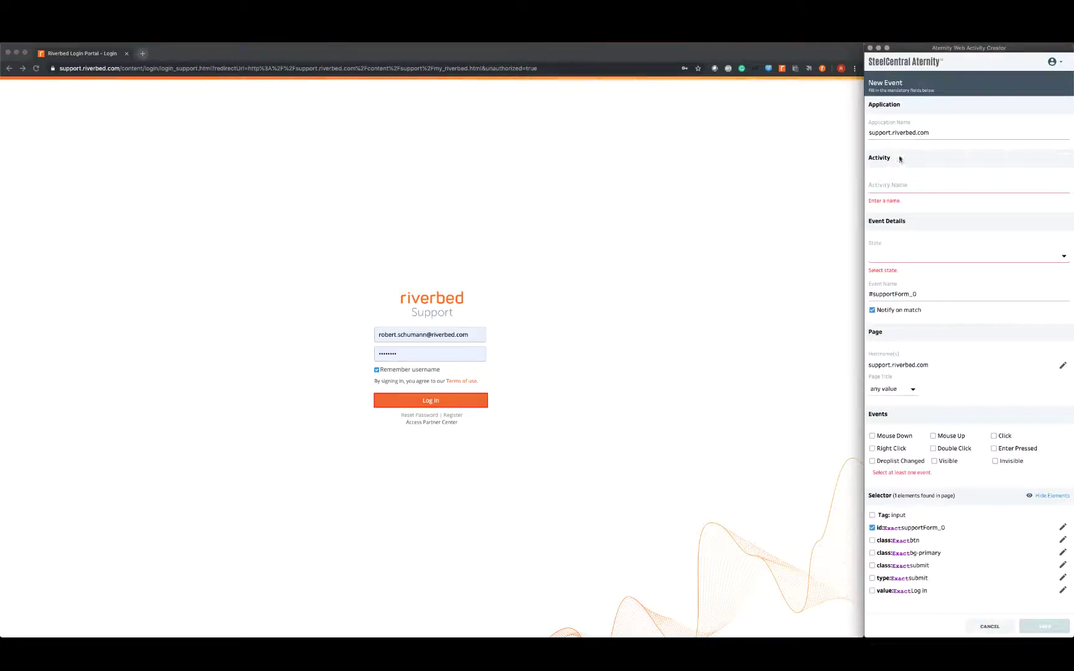
Step: Name the activity Login, give the event the Start state with the Click event, and save it
left_click(892, 184)
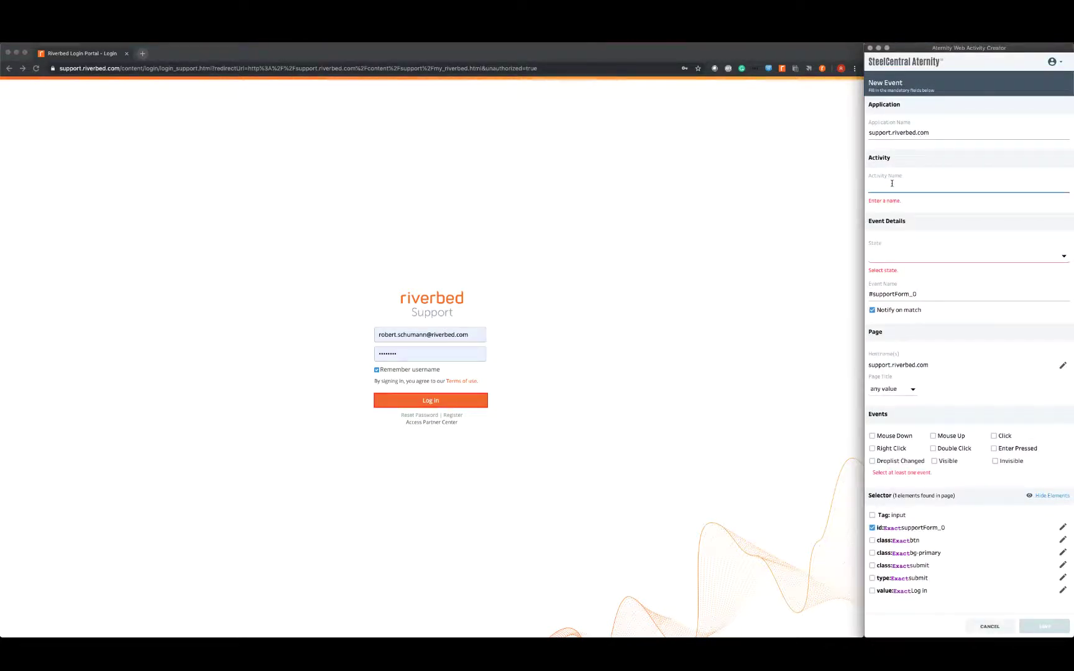
type("Login")
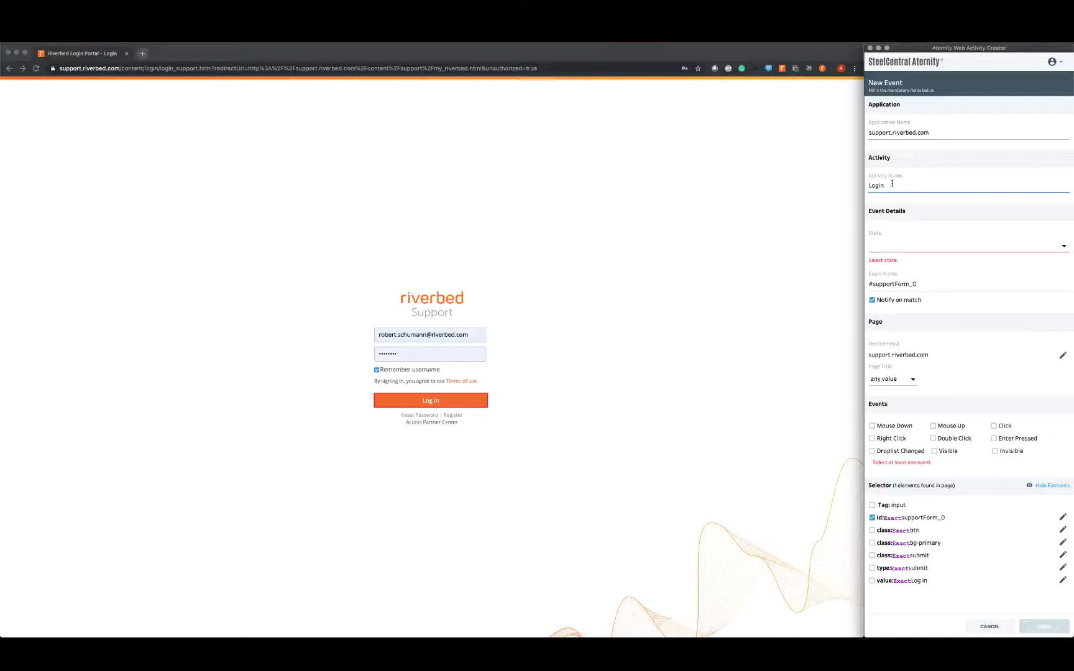
left_click(923, 247)
left_click(885, 248)
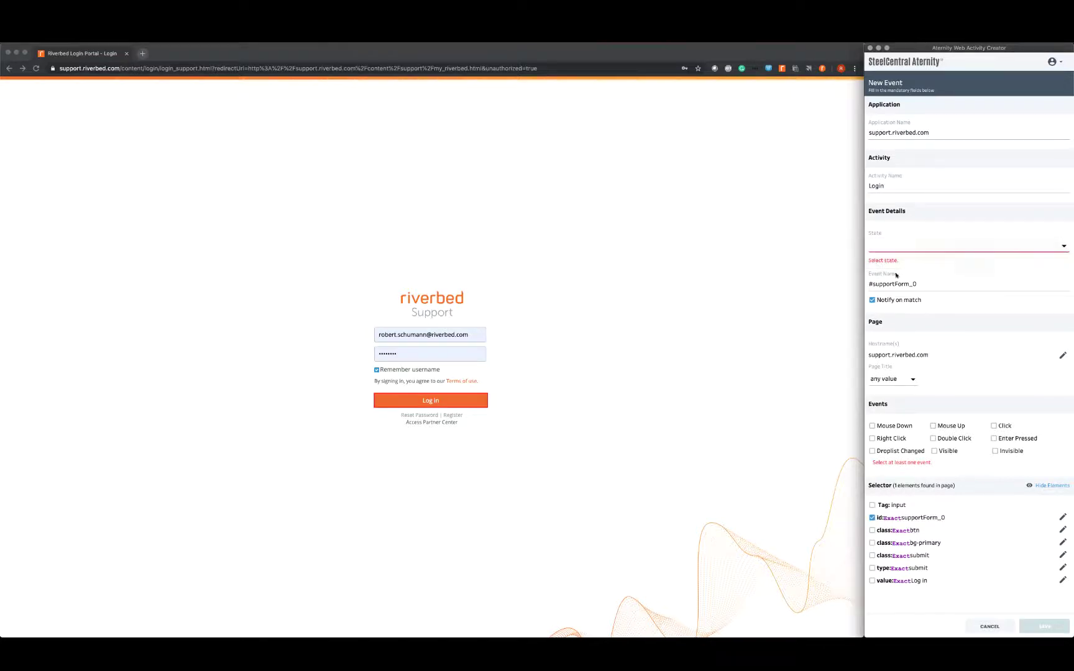
left_click(994, 429)
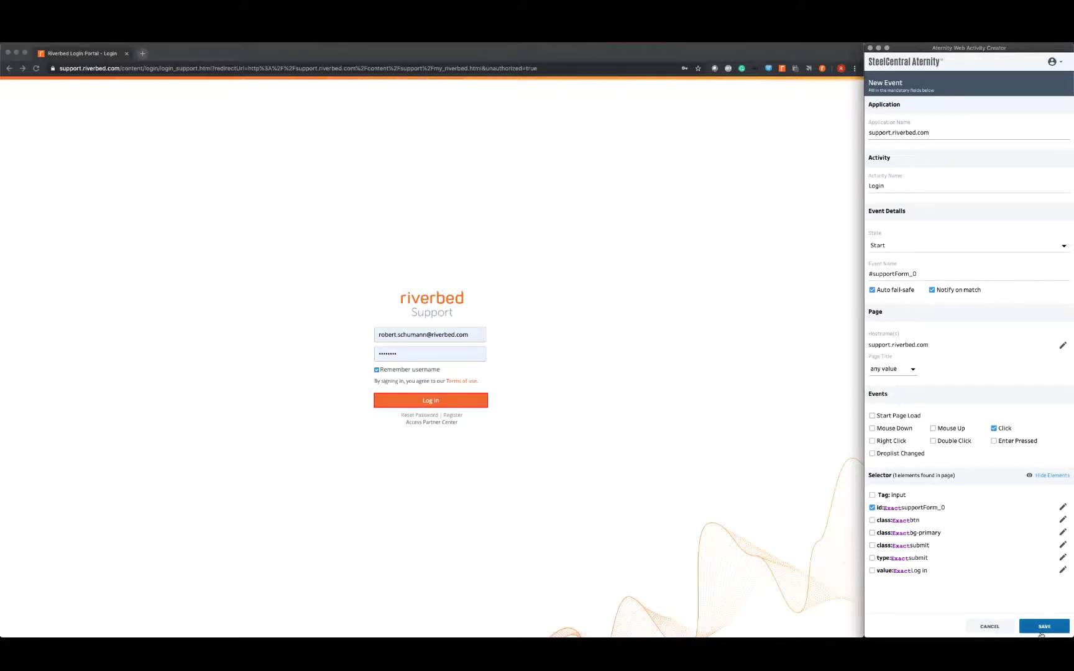
left_click(1044, 626)
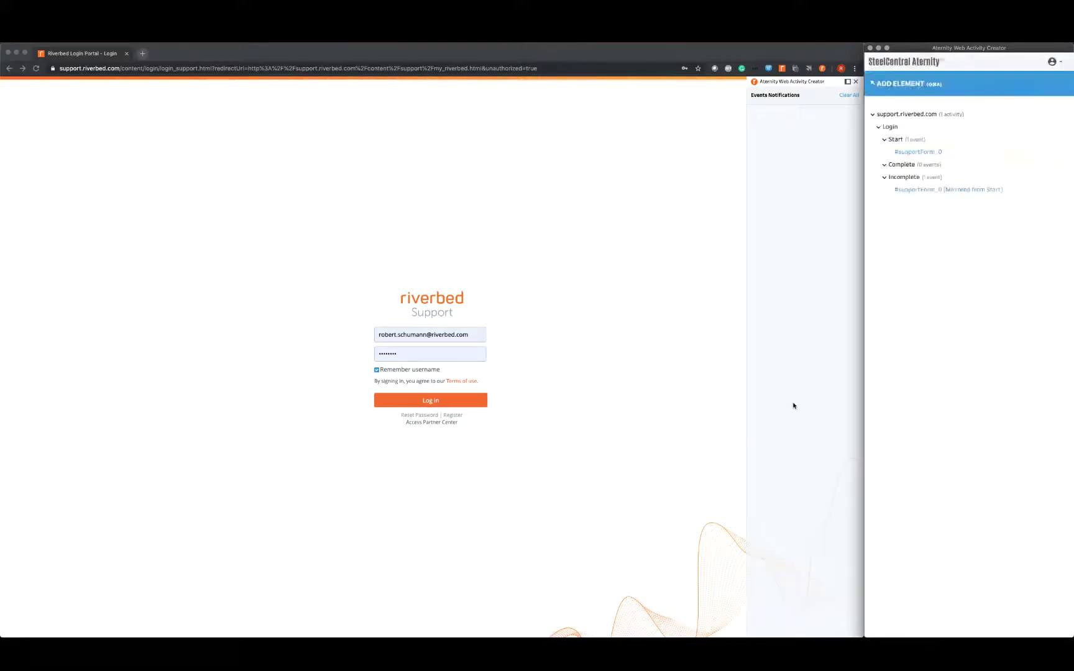
Step: Log in to the support site and add the View Cases heading as a new element
left_click(505, 412)
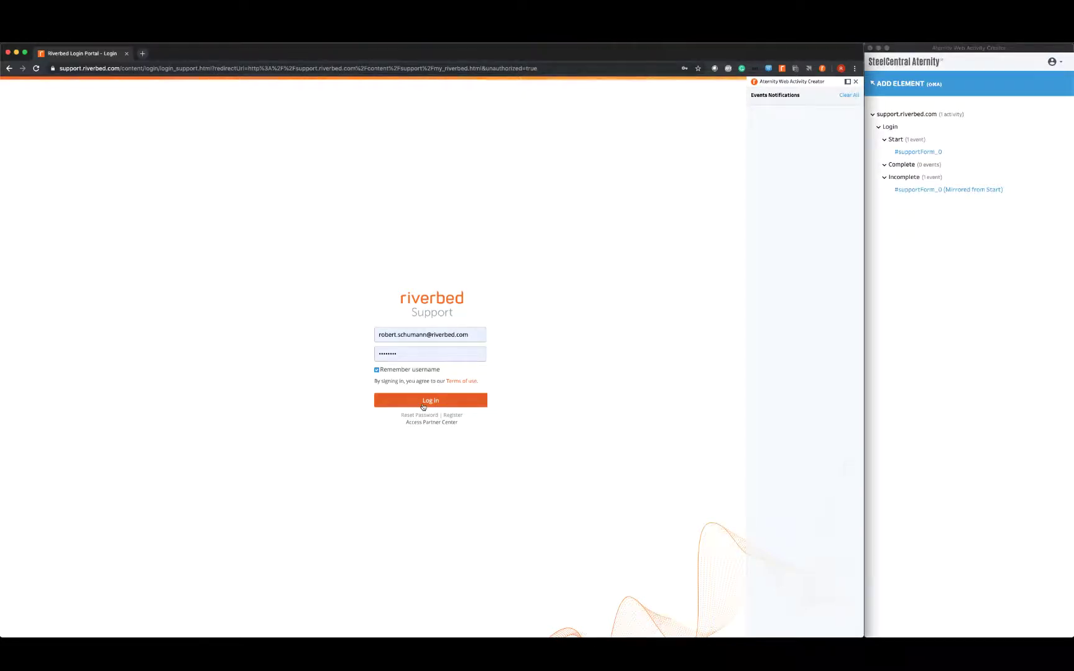
left_click(423, 402)
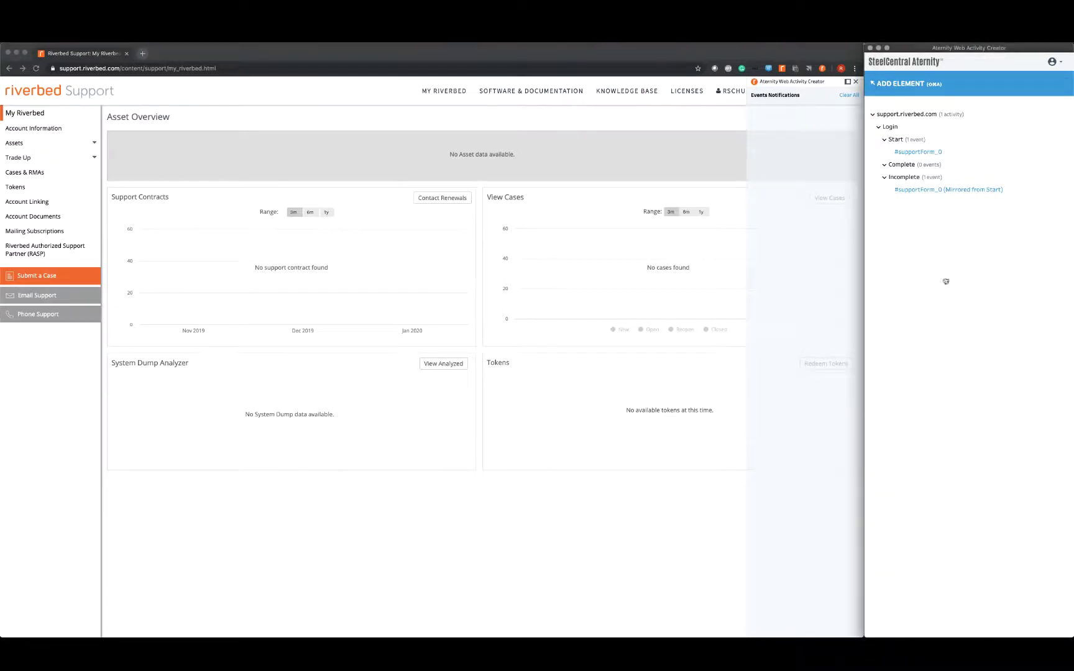
left_click(884, 91)
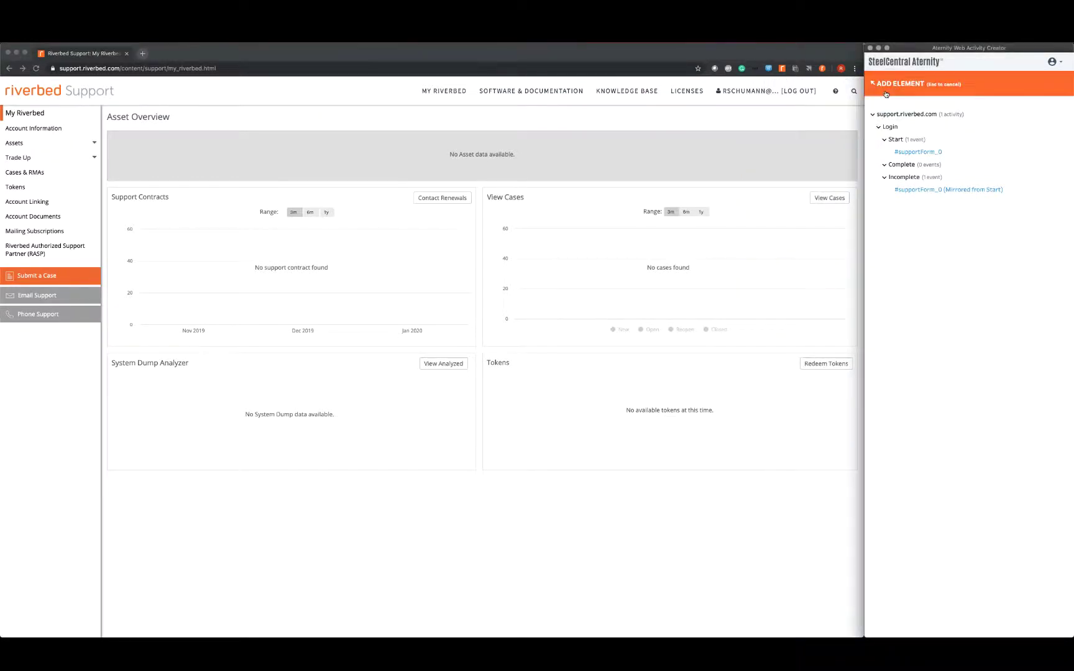
left_click(510, 198)
left_click(510, 198)
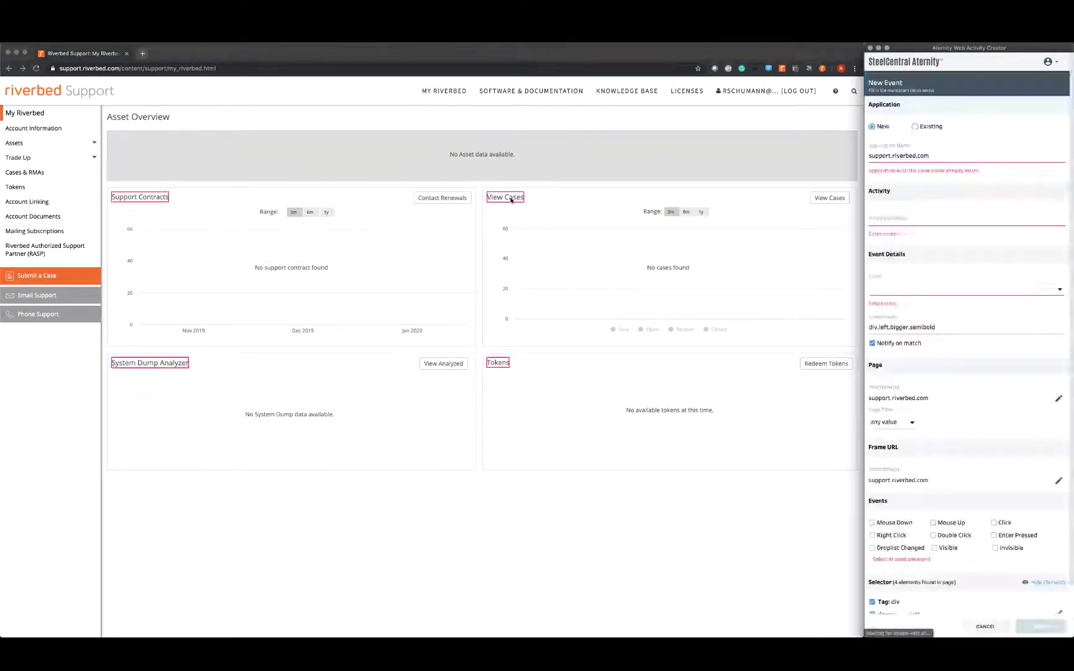
Step: Assign the new event to the existing support.riverbed.com application and its existing Login activity
left_click(914, 127)
left_click(910, 160)
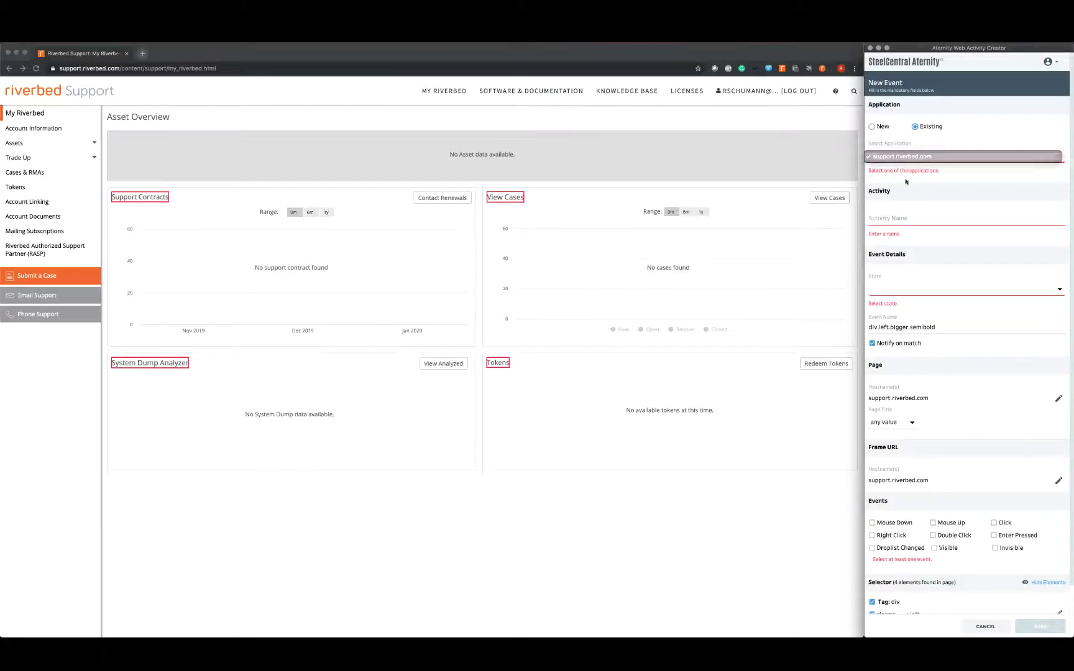
left_click(909, 161)
left_click(895, 236)
left_click(895, 243)
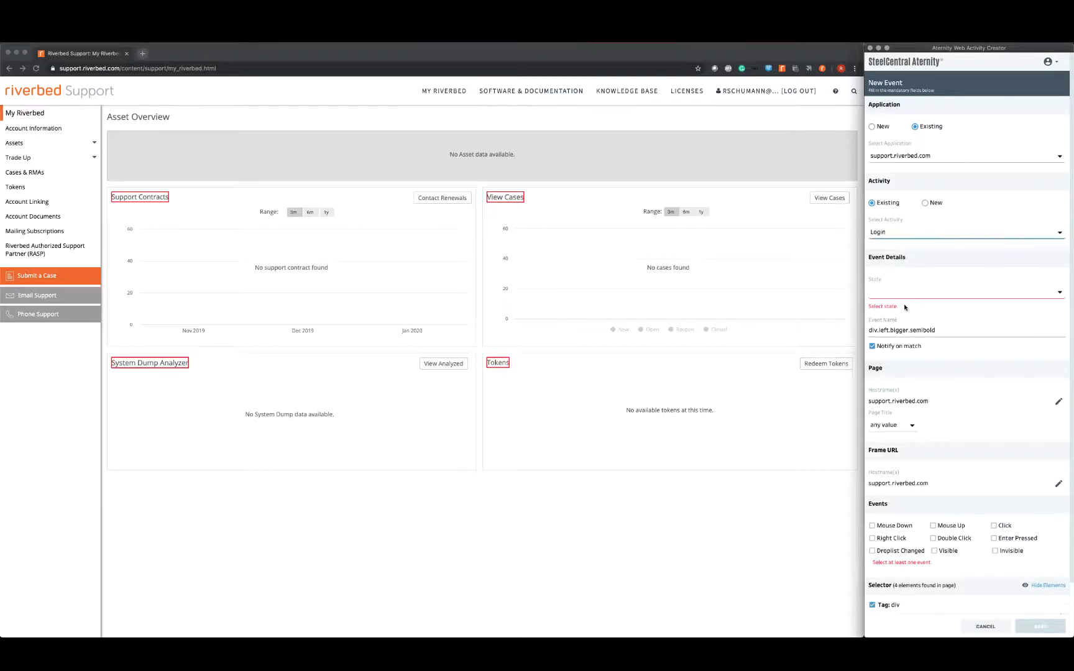
Step: Give the View Cases event the Complete state with the Visible event and save it
left_click(905, 301)
left_click(895, 302)
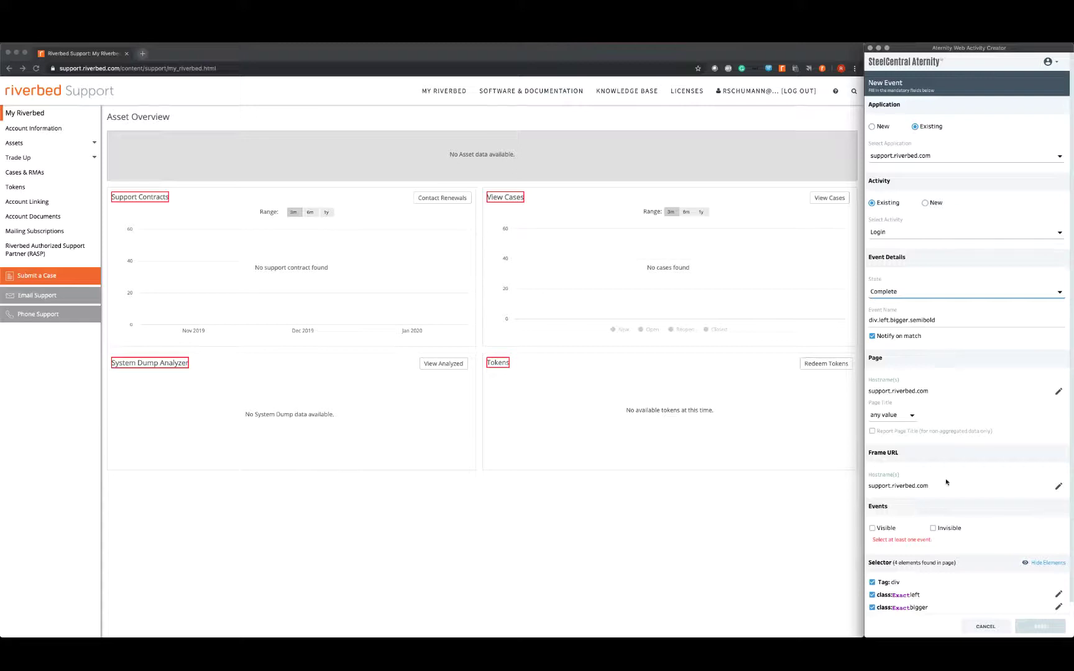
left_click(873, 528)
scroll(906, 534, "down", 1)
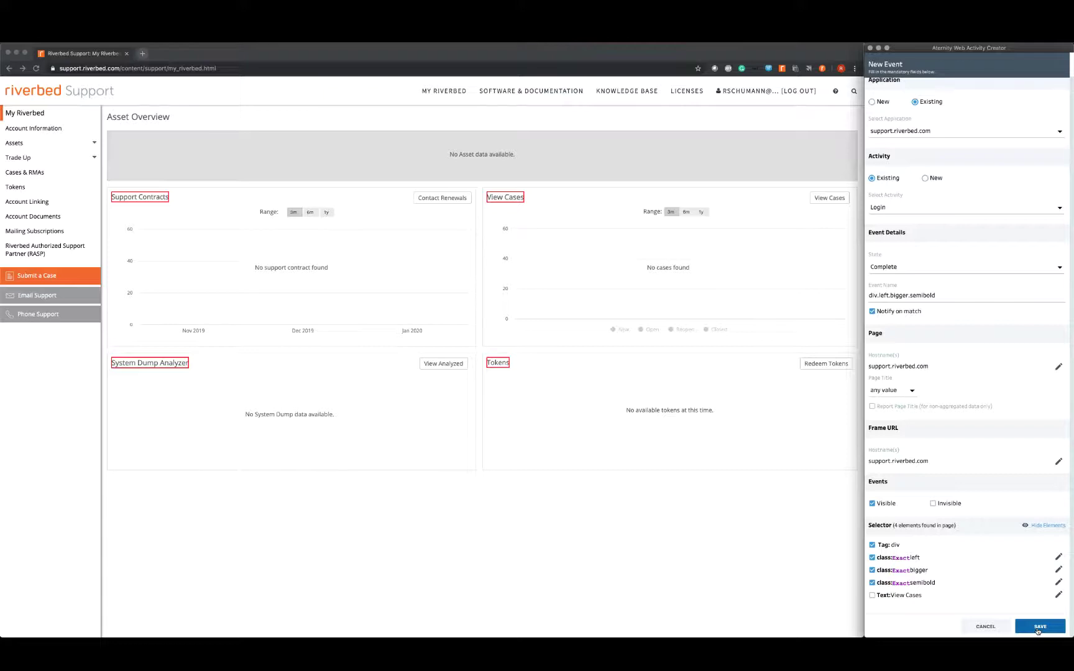
left_click(1037, 628)
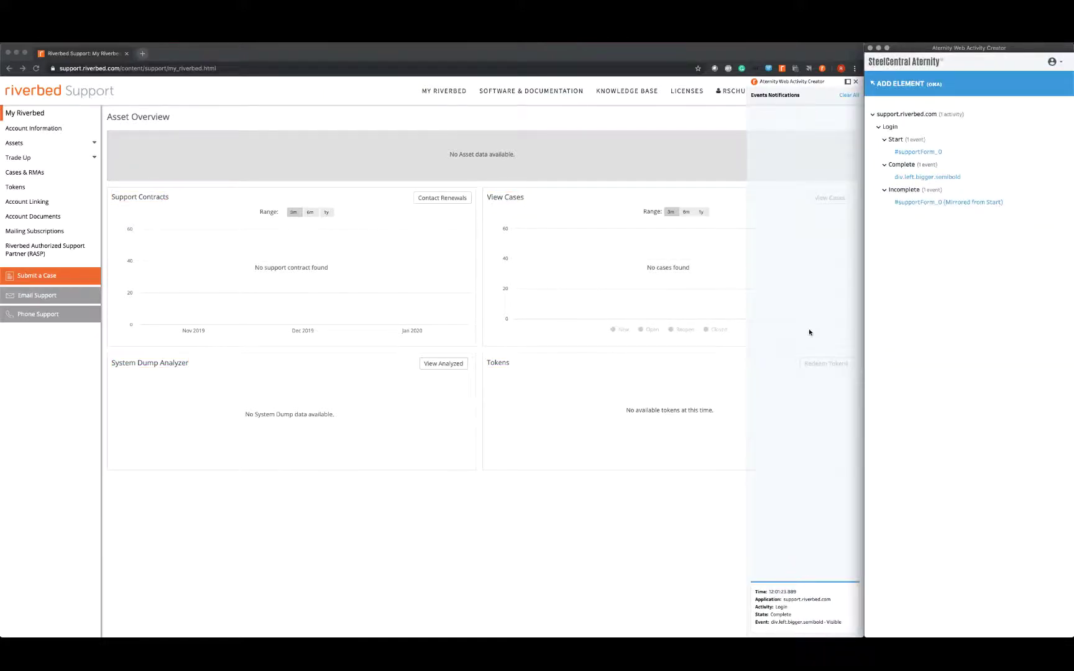
Step: Clear and close the events notifications, and log out and back in to the support site to test the activity
left_click(850, 96)
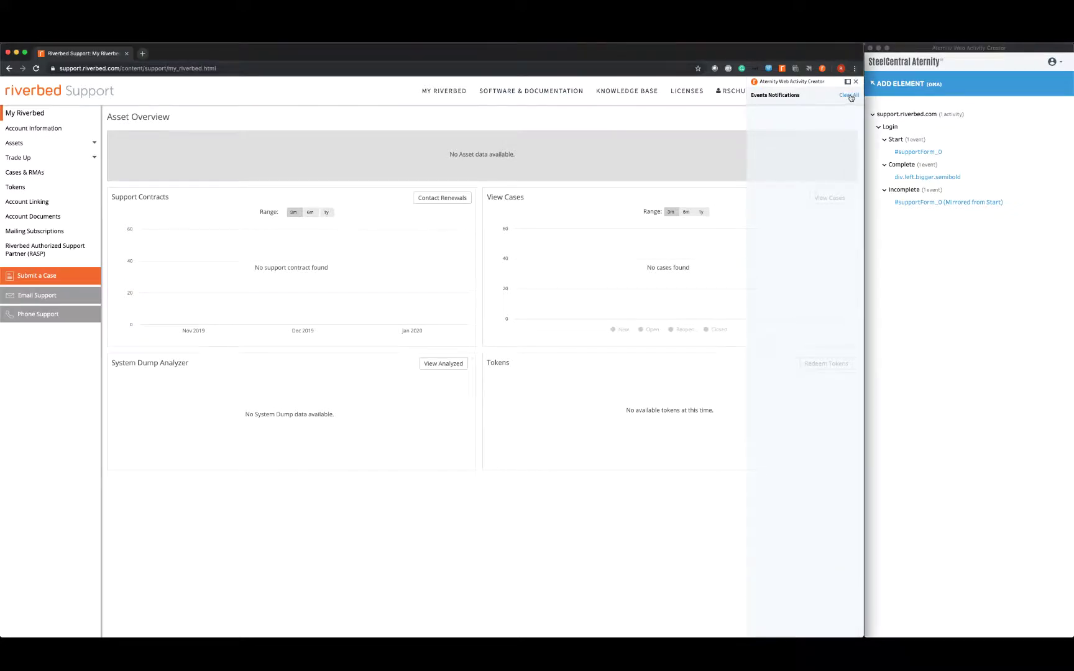
left_click(855, 82)
left_click(788, 94)
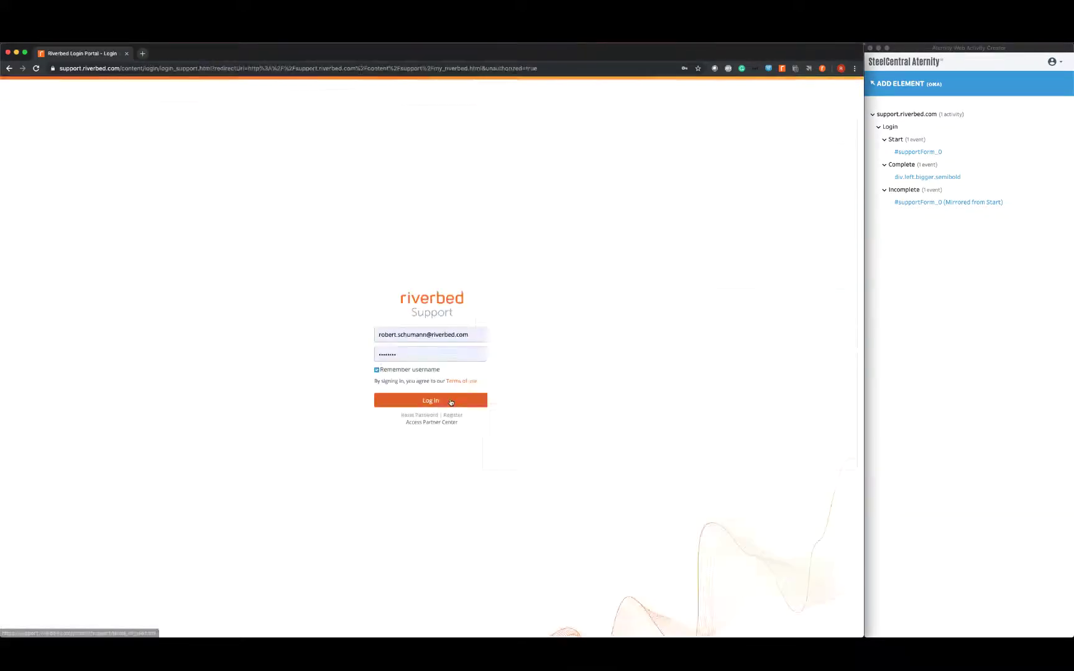
left_click(451, 402)
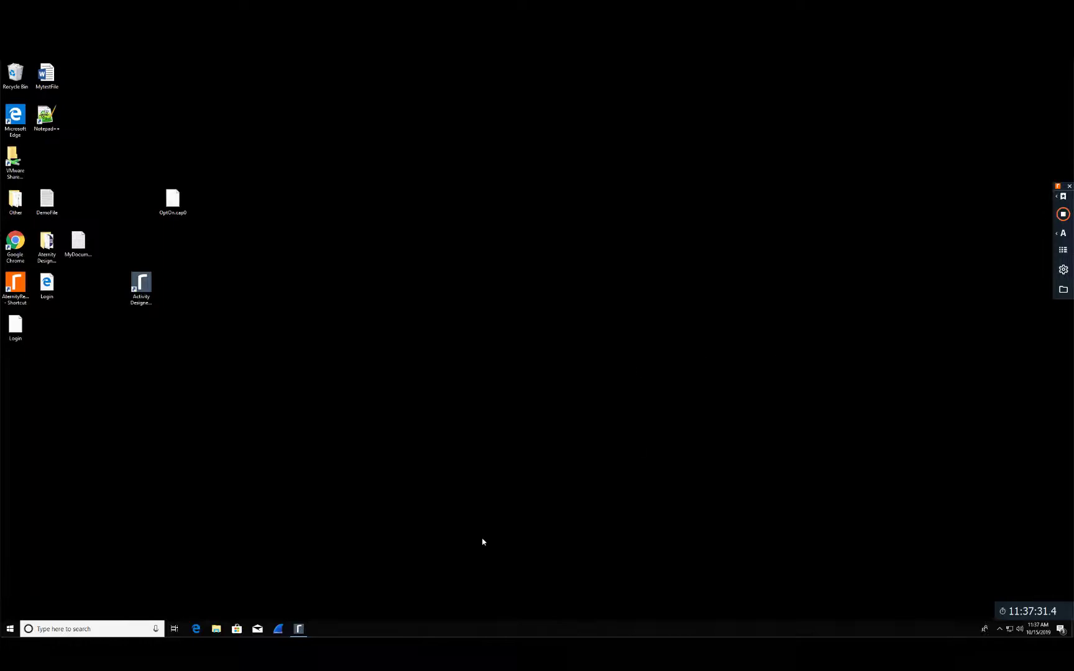
Step: Launch Wireshark and start a recorder bookmark named OpenPCAP
left_click(277, 631)
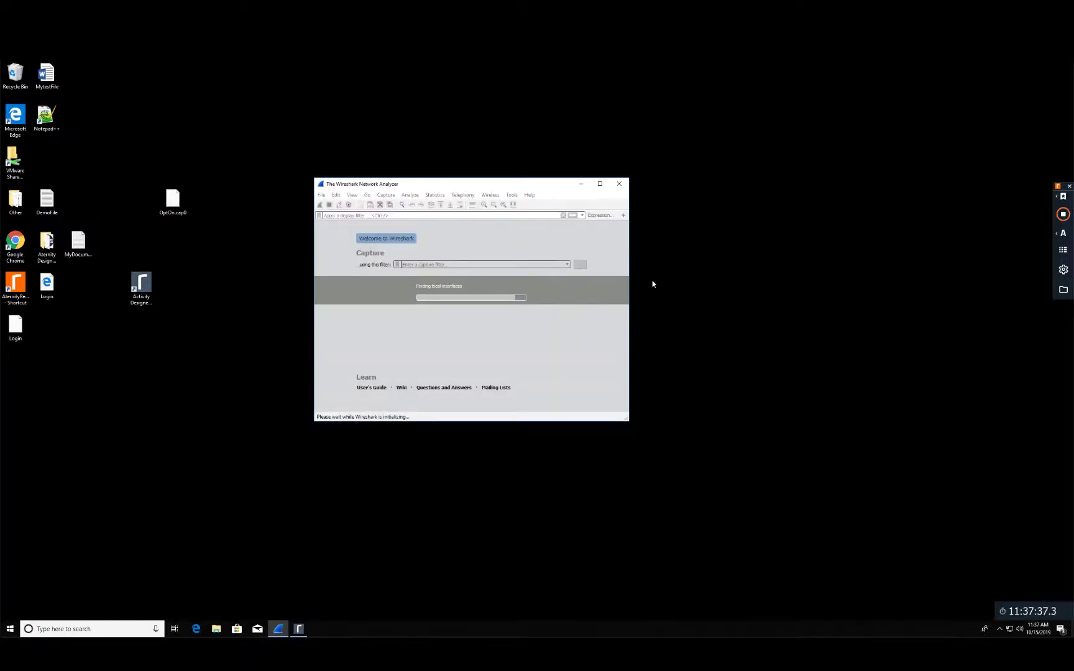
left_click(1059, 197)
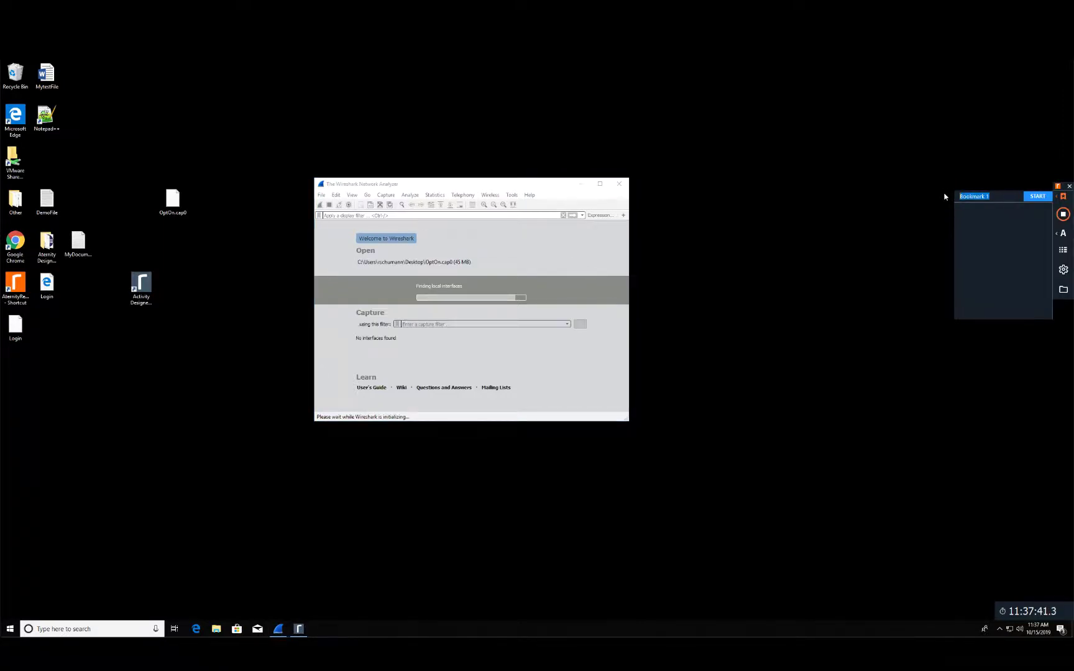
type("OpenPCAP")
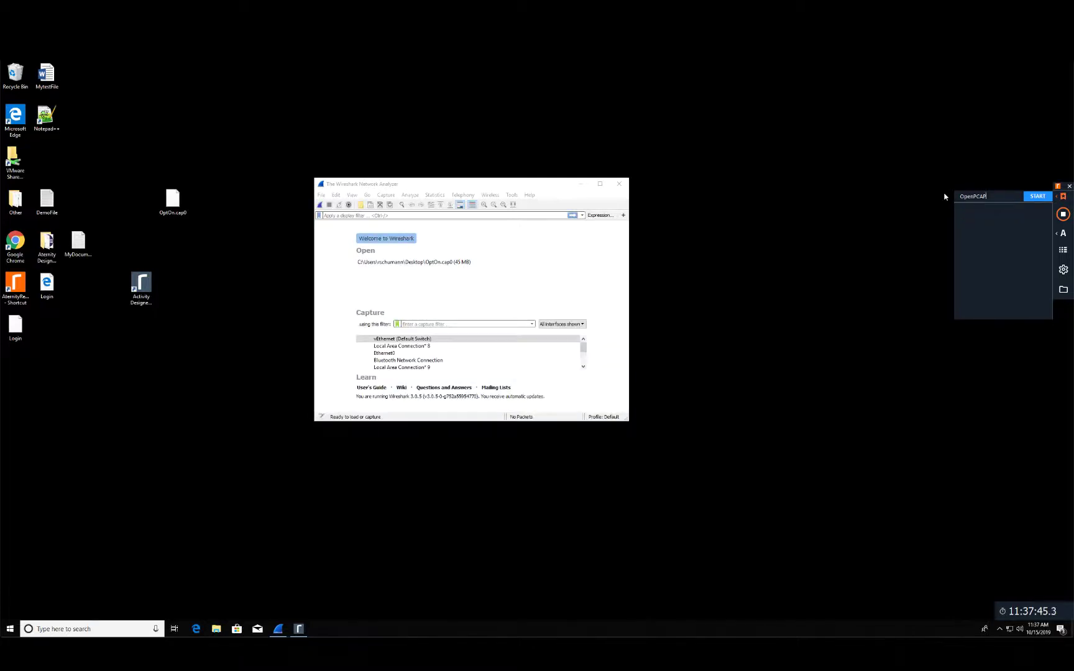
left_click(1036, 198)
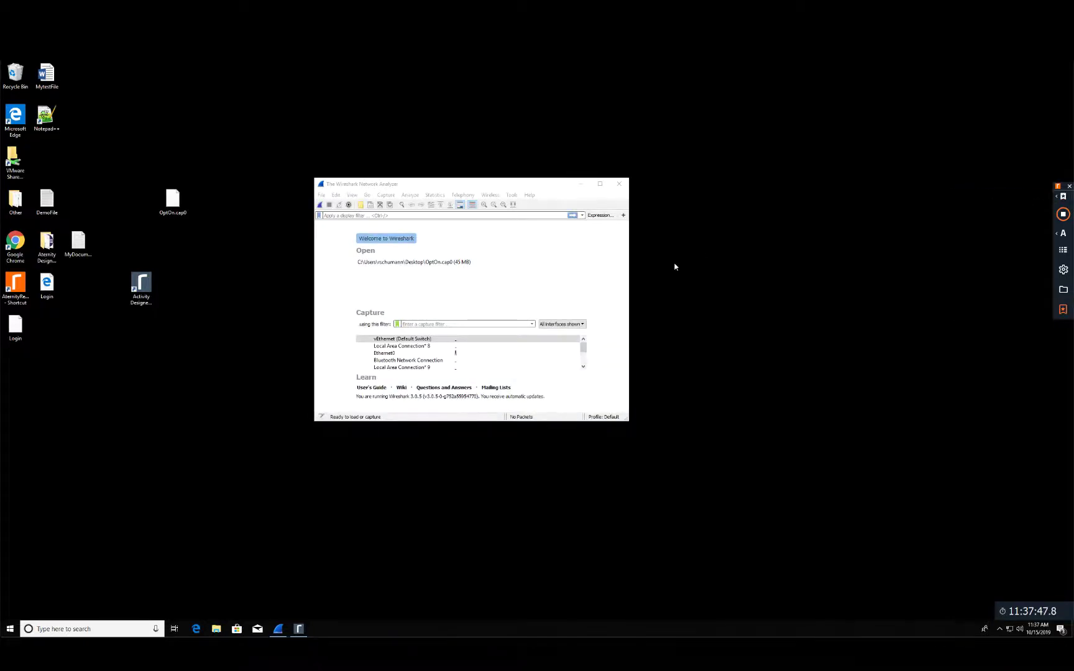
Step: Open the OptOn.cap0 capture file from the Desktop in Wireshark
left_click(321, 195)
left_click(324, 209)
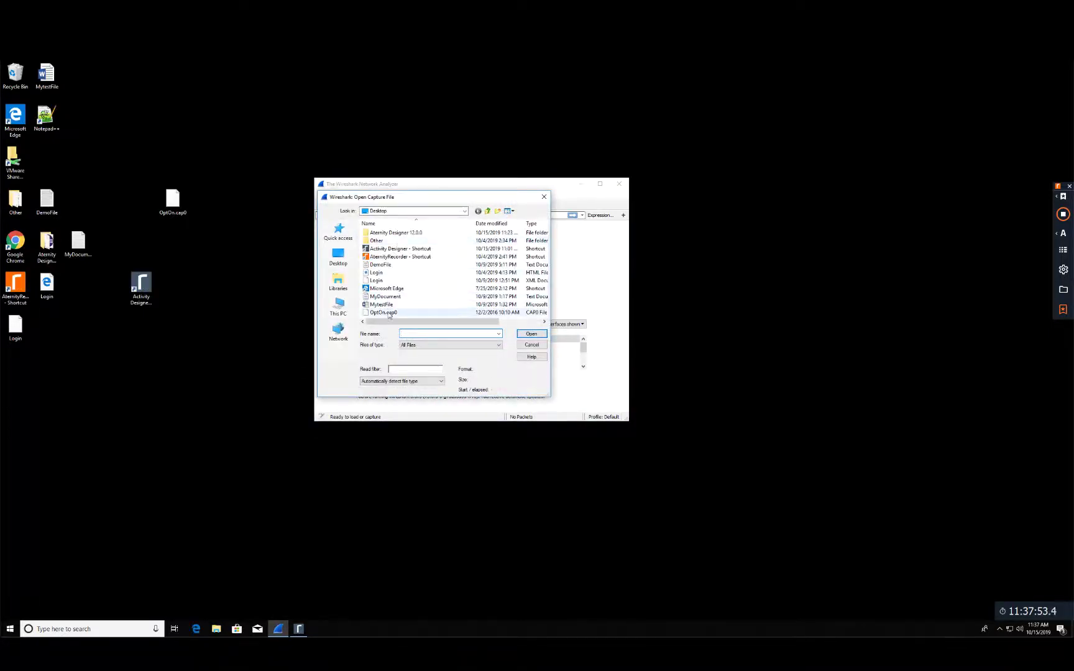
left_click(384, 312)
left_click(531, 334)
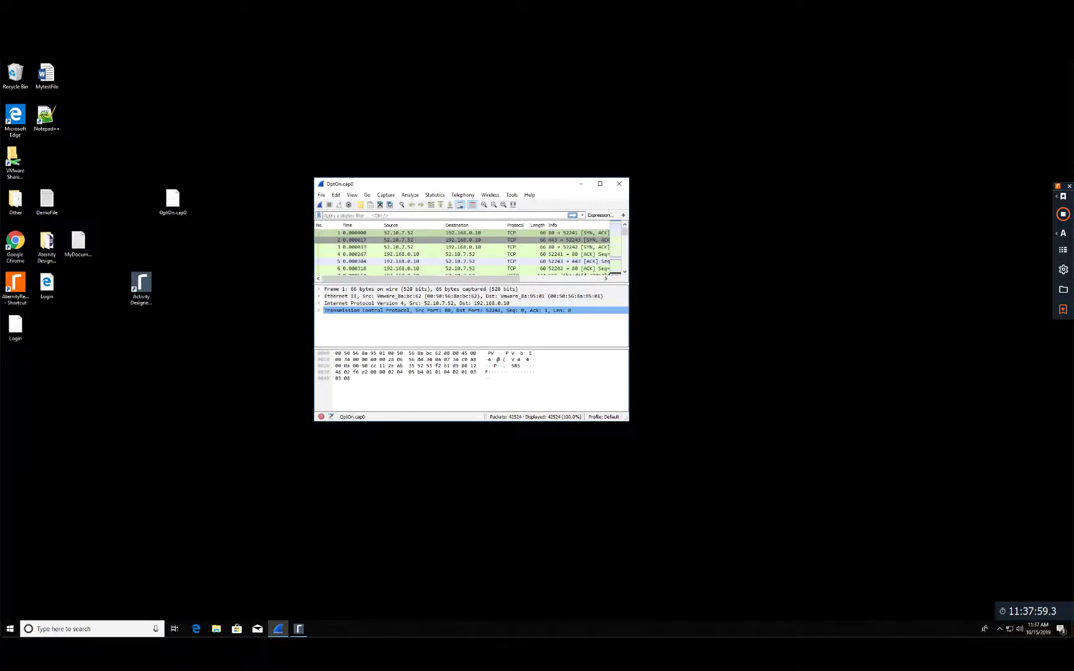
Step: End the OpenPCAP bookmark and stop the recording
left_click(1060, 197)
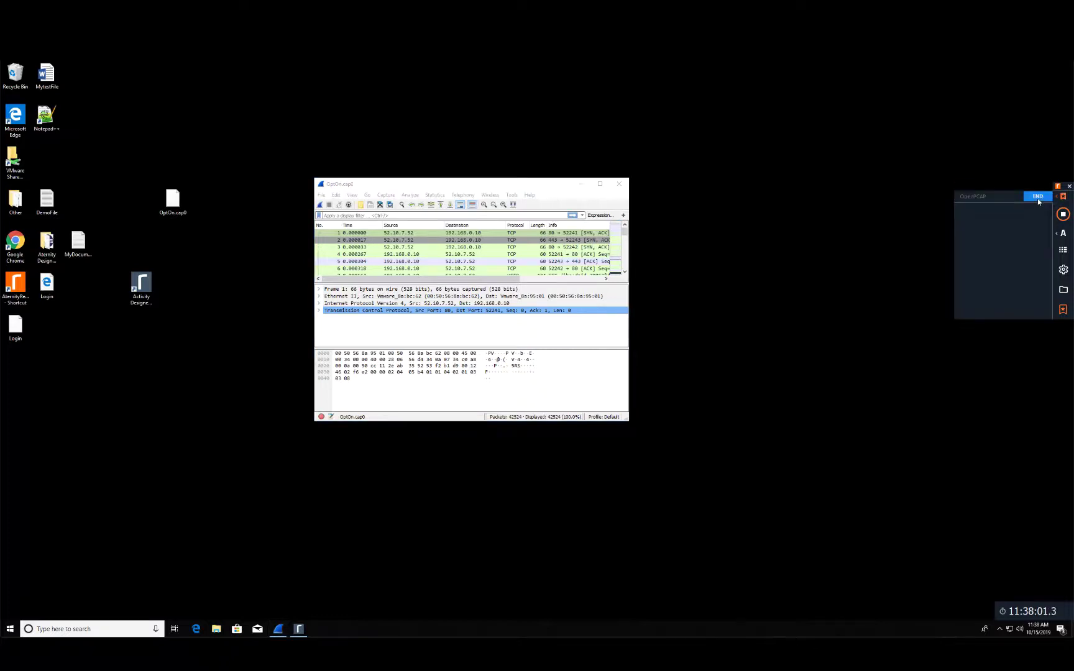
left_click(1038, 198)
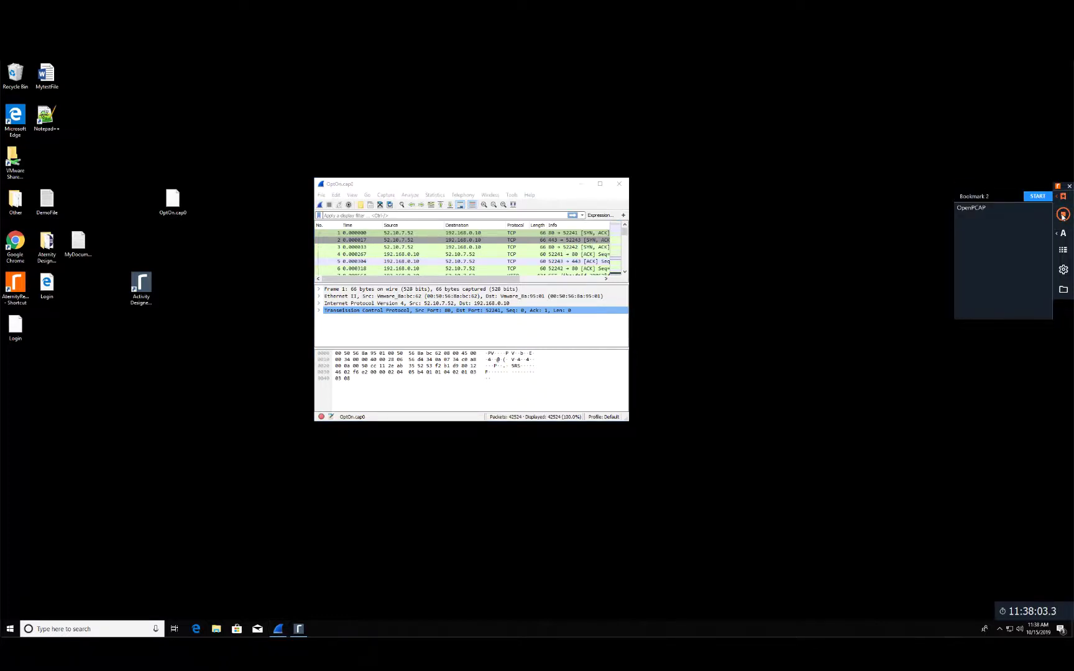
left_click(1063, 215)
left_click(524, 376)
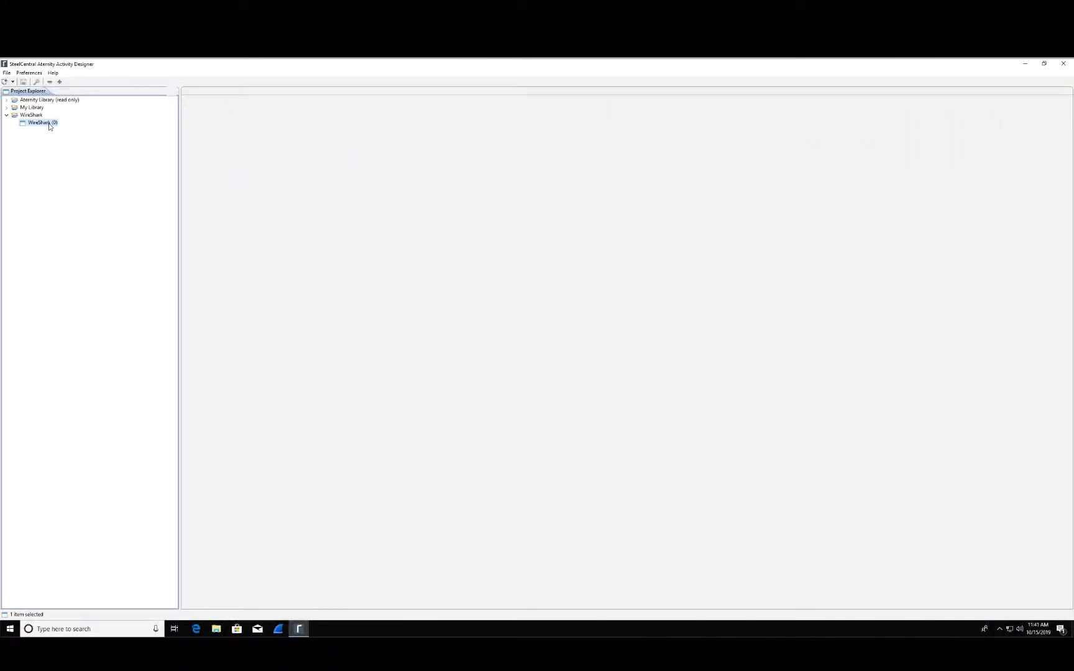
Step: Create a new activity named Openfile under the WireShark application in the project
right_click(49, 125)
left_click(58, 138)
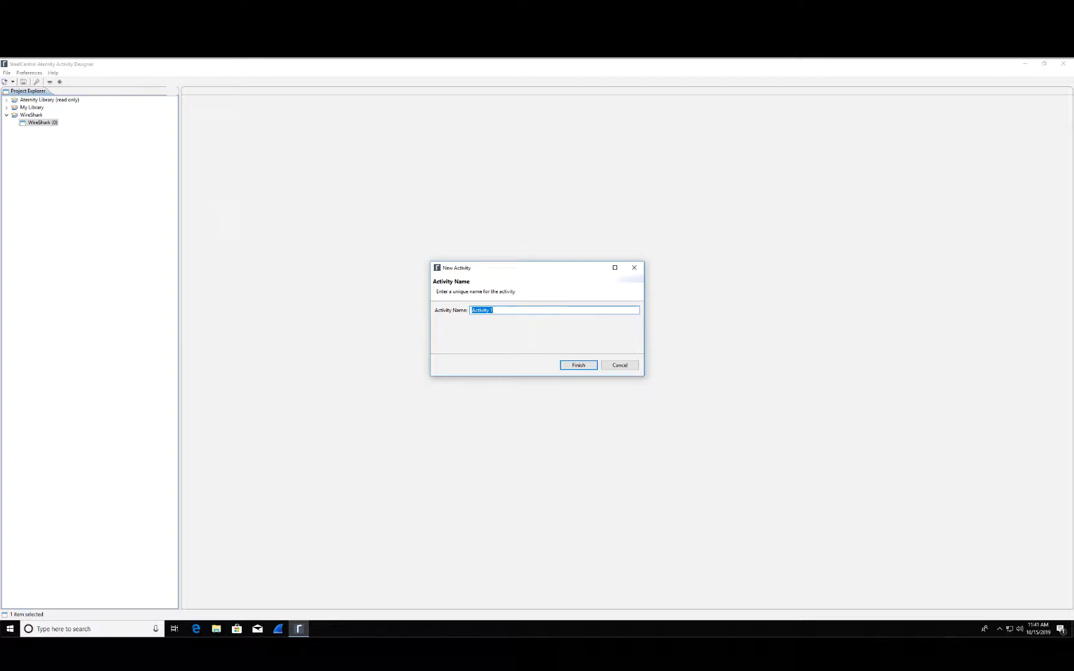
type("Openfile")
key("Return")
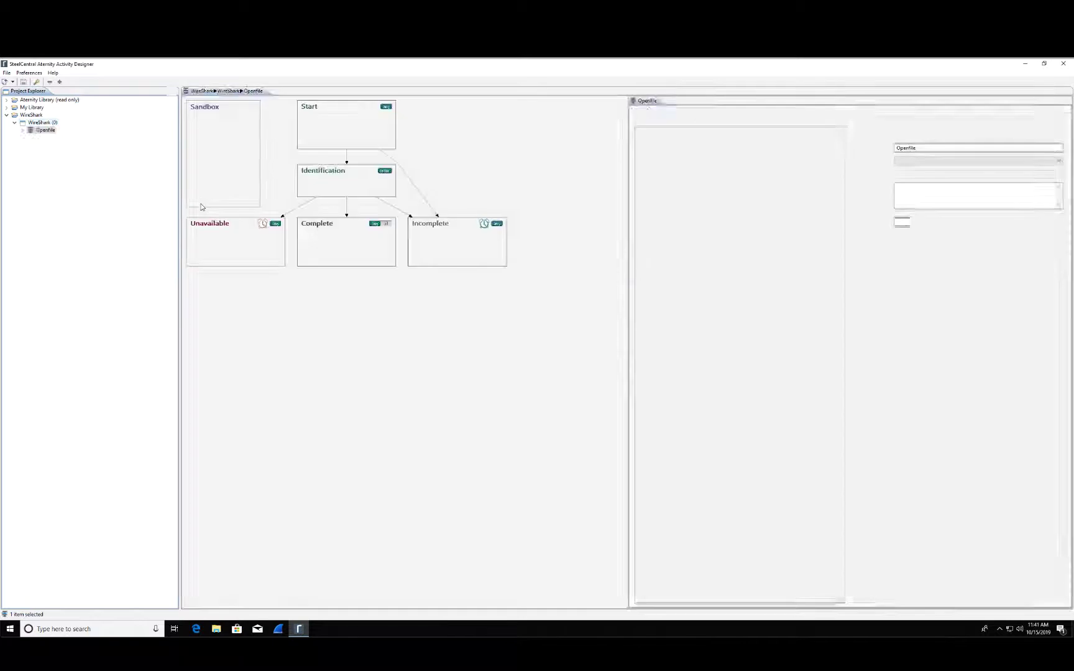
right_click(45, 133)
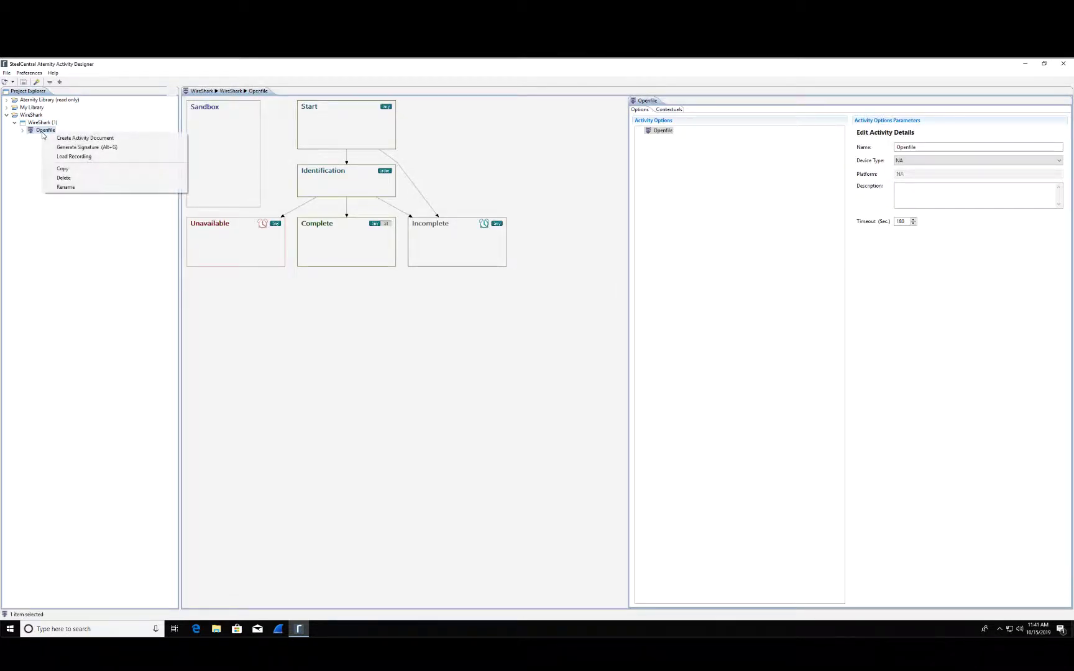
left_click(57, 157)
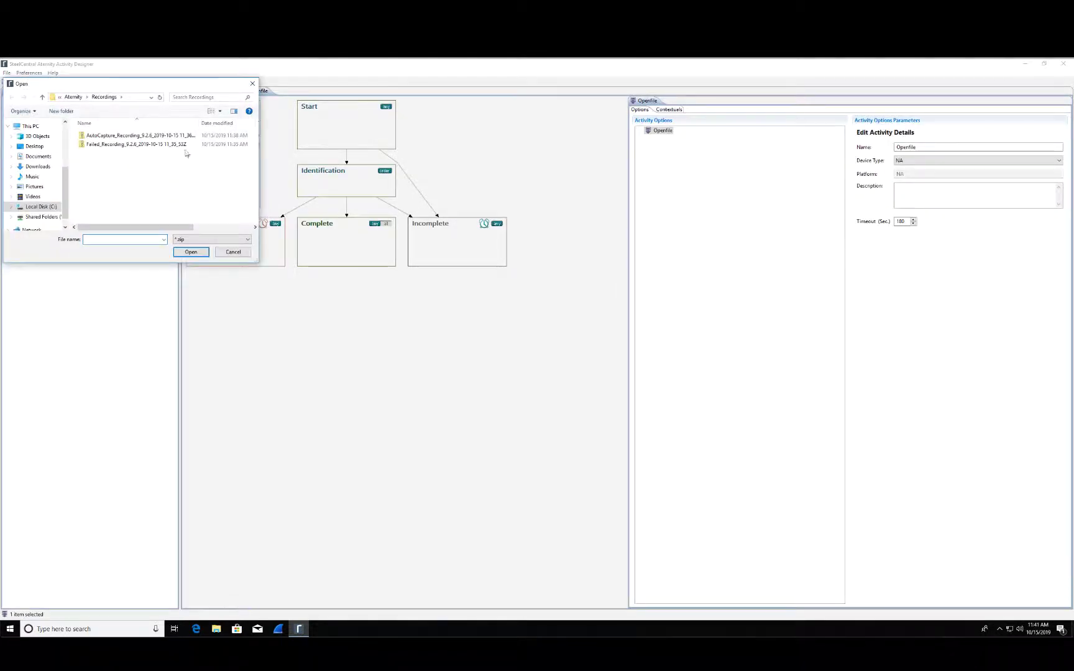
left_click(163, 137)
double_click(163, 141)
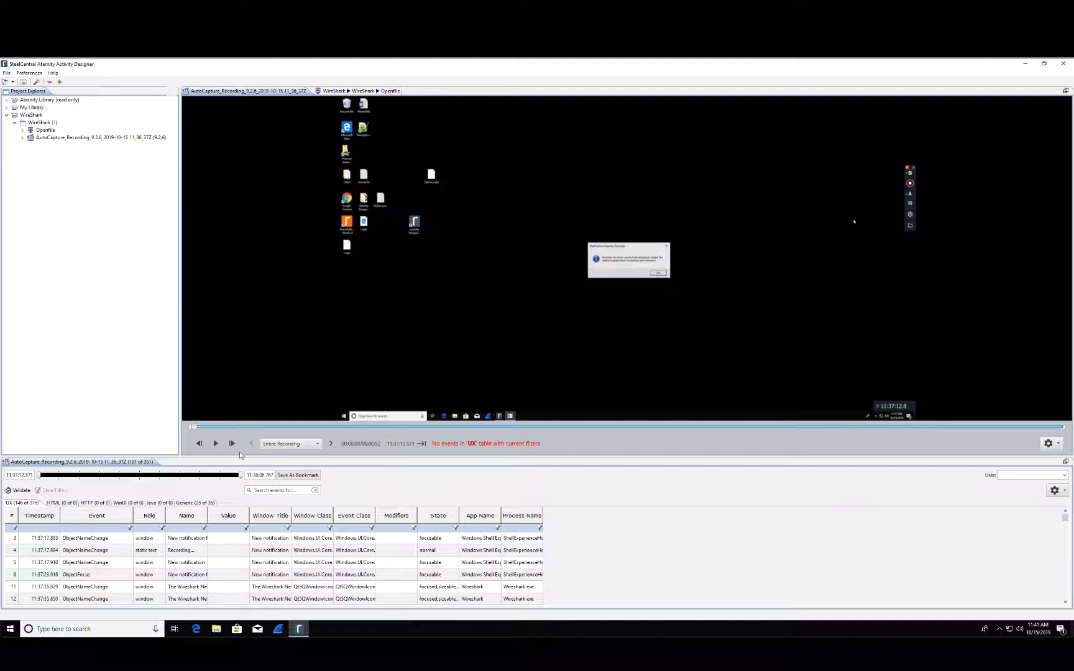
Step: Limit the recording to the OpenPCAP bookmark and advance the playback to where OptOn.cap0 is selected in Wireshark's open-file dialog
left_click(290, 443)
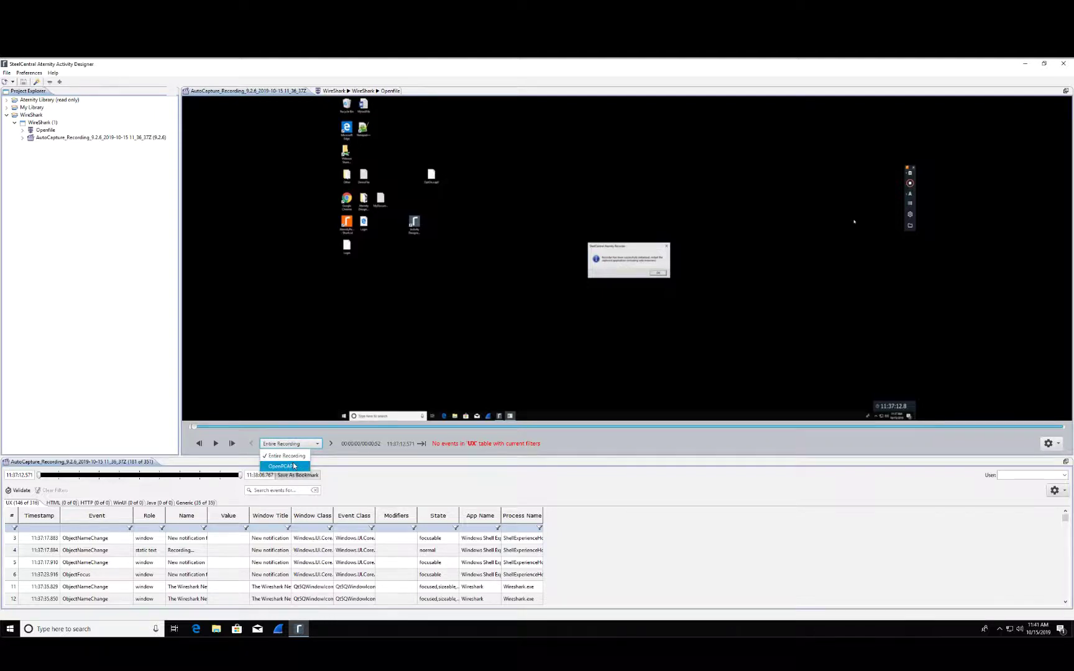
left_click(281, 466)
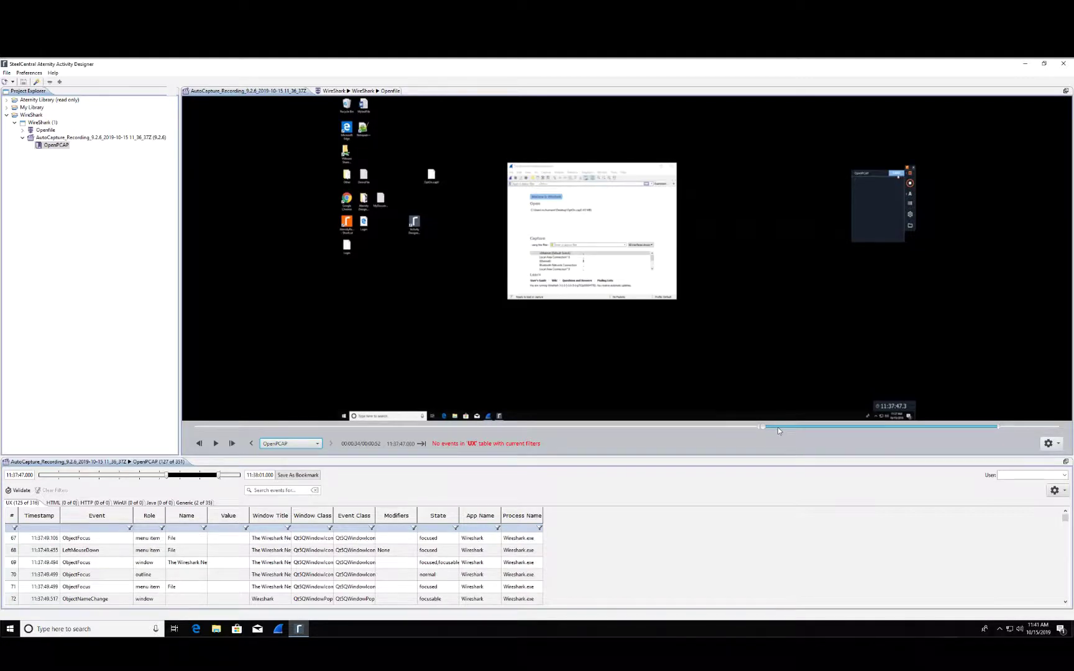
left_click(777, 427)
left_click_drag(794, 427, 863, 430)
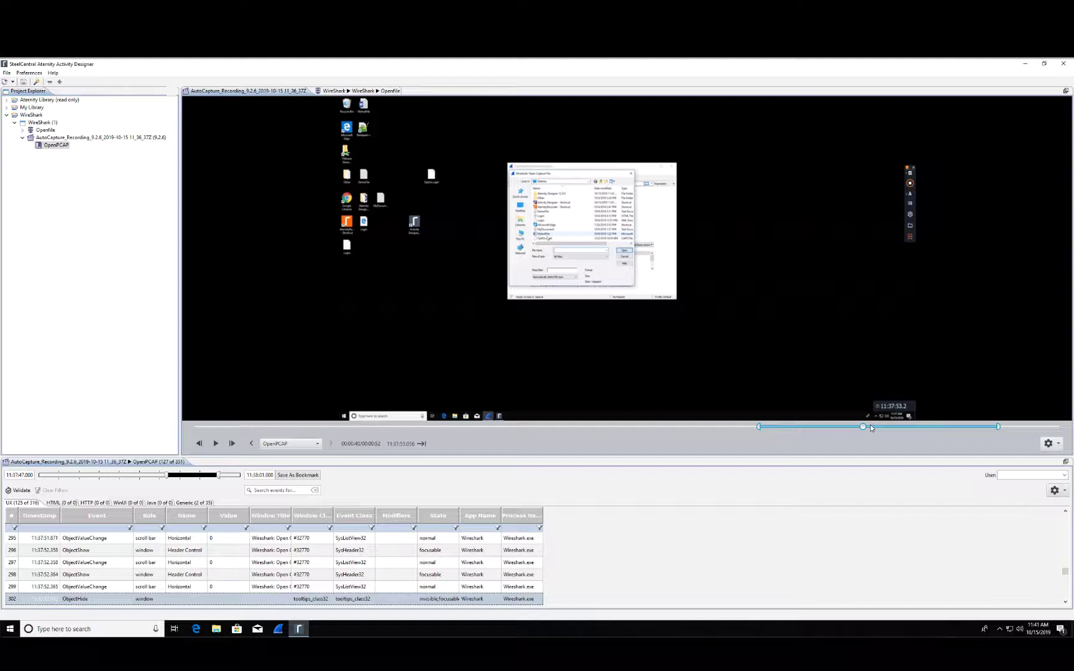
left_click(871, 427)
left_click_drag(871, 427, 875, 427)
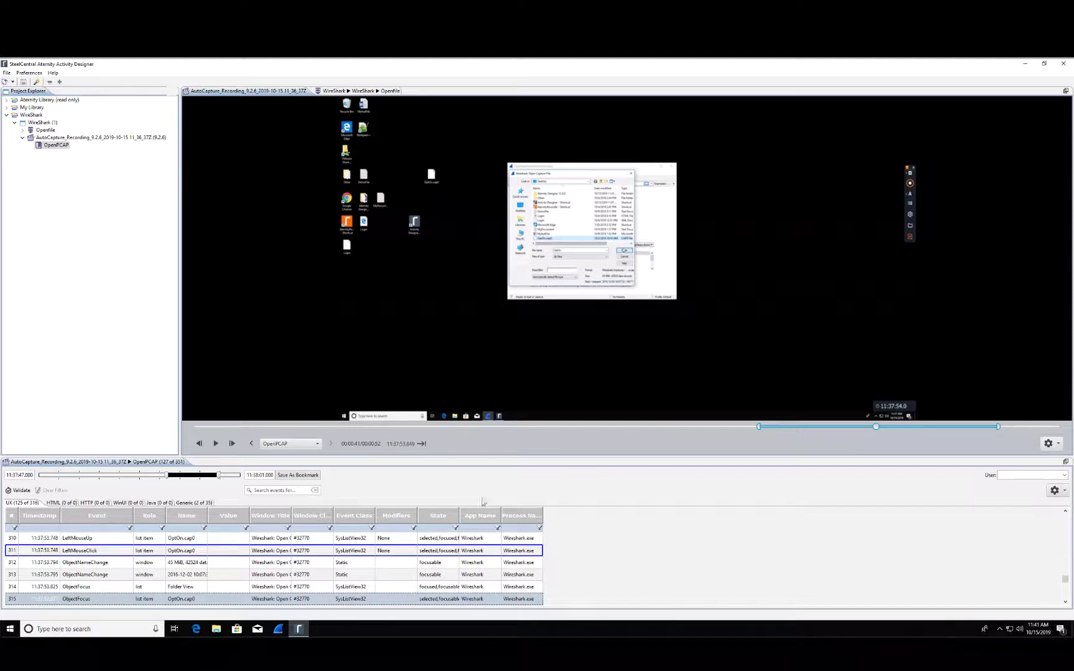
Step: Use the LeftMouseClick event on the file dialog's Open push button as the start event of the Openfile activity
left_click(183, 588)
key("Down")
key("Down")
key("Down")
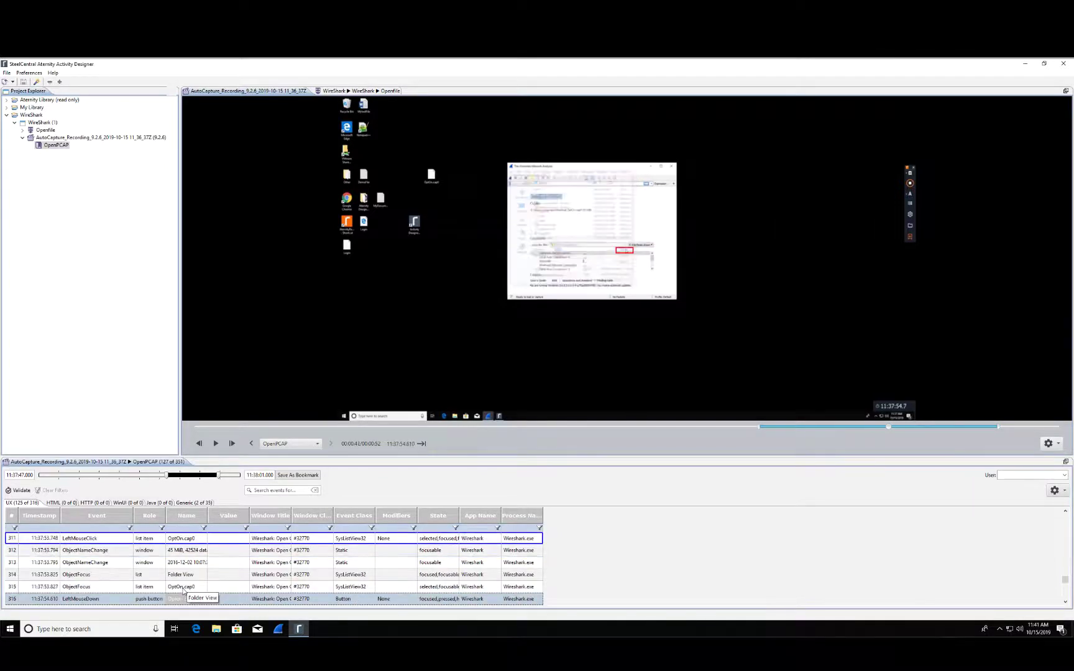
key("Down")
key("Down")
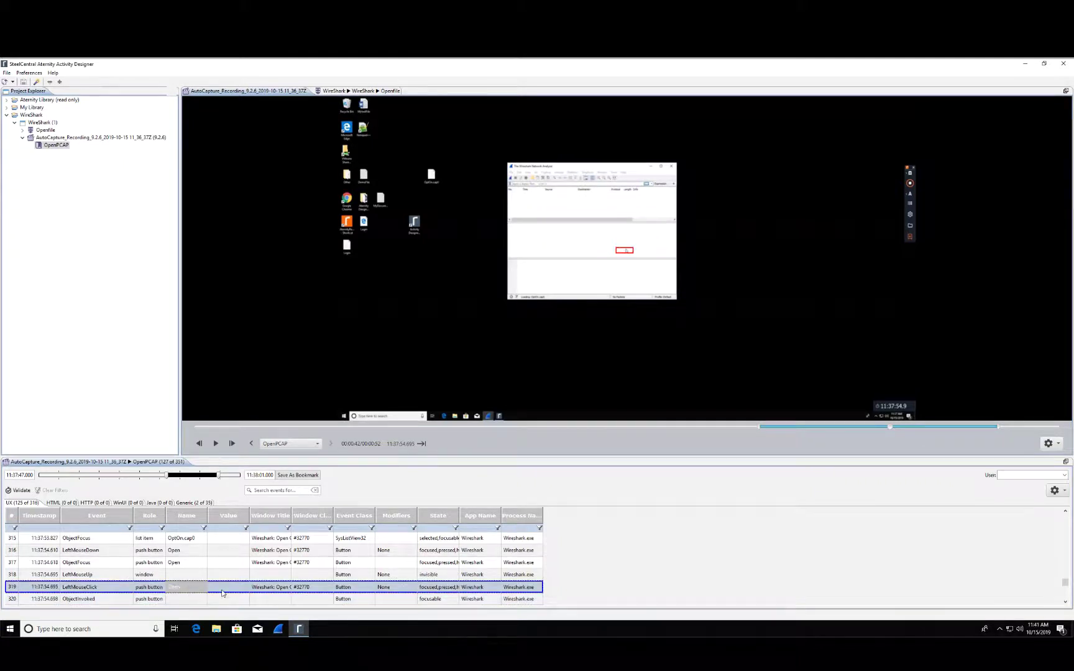
right_click(222, 593)
mouse_move(272, 511)
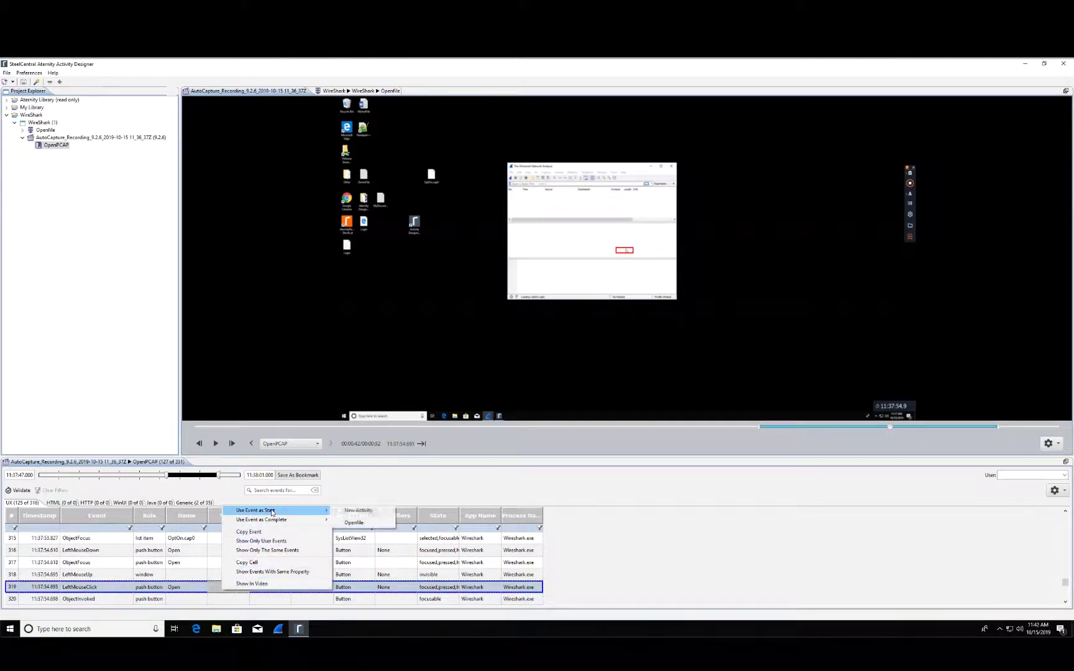
left_click(342, 512)
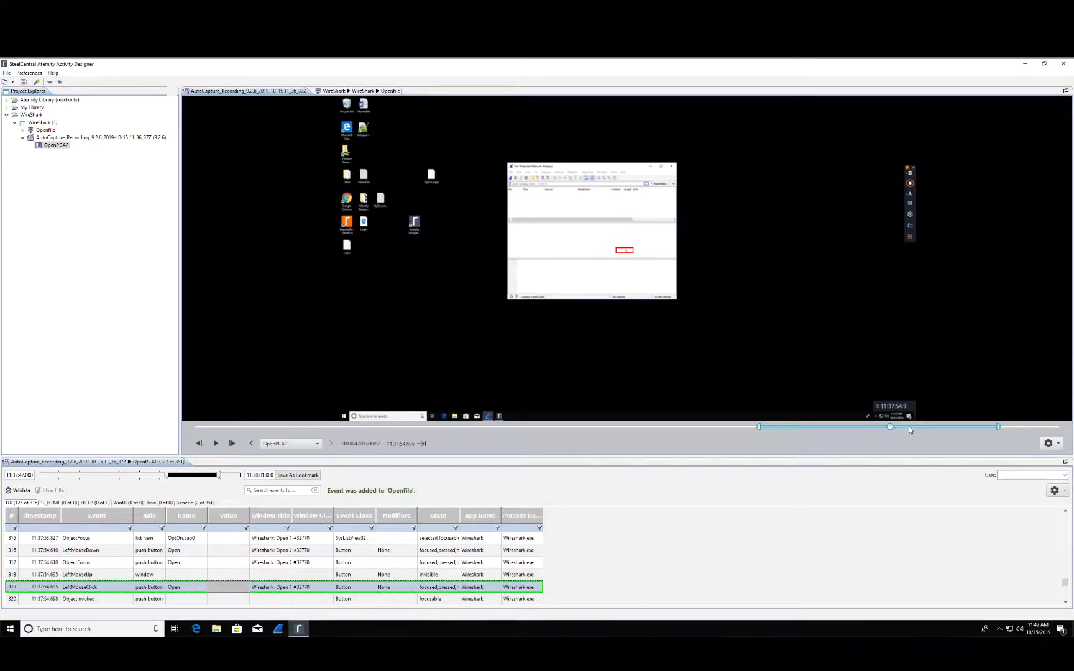
Step: Find where the capture finishes loading and use the first OptOn.cap0 window ObjectNameChange event as Openfile's complete event
left_click_drag(908, 429, 945, 428)
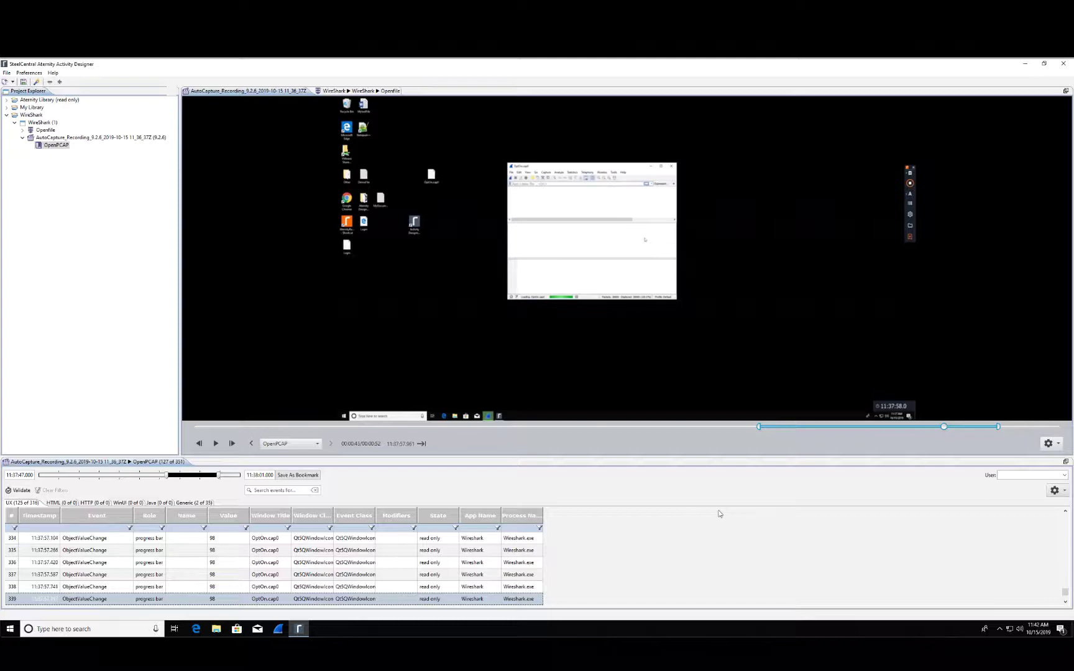
scroll(304, 594, "down", 1)
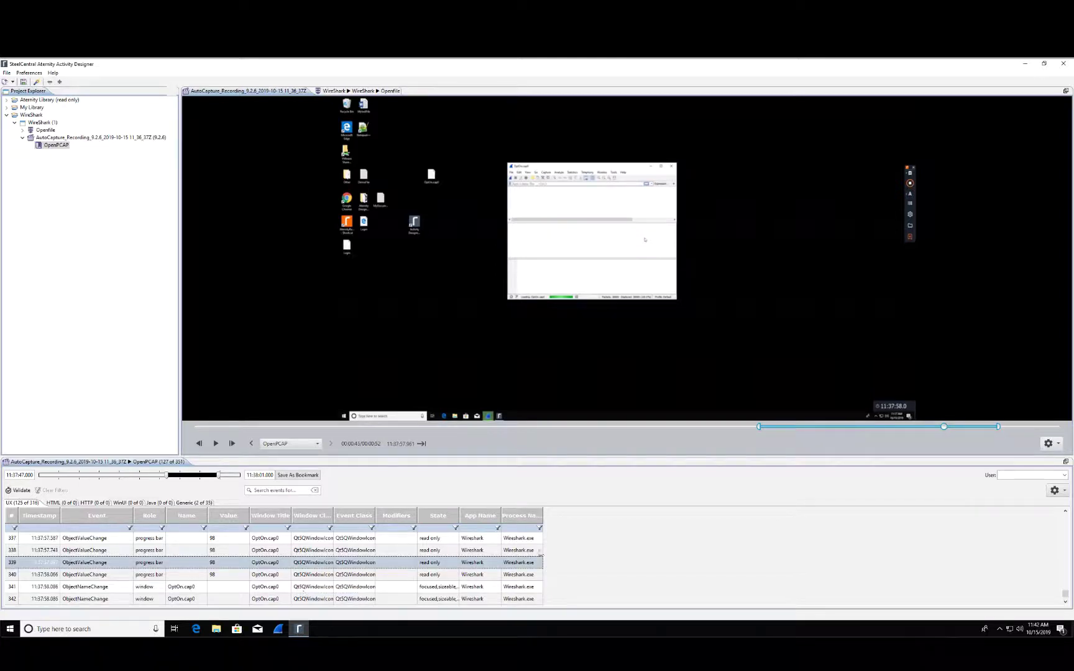
left_click_drag(945, 427, 949, 427)
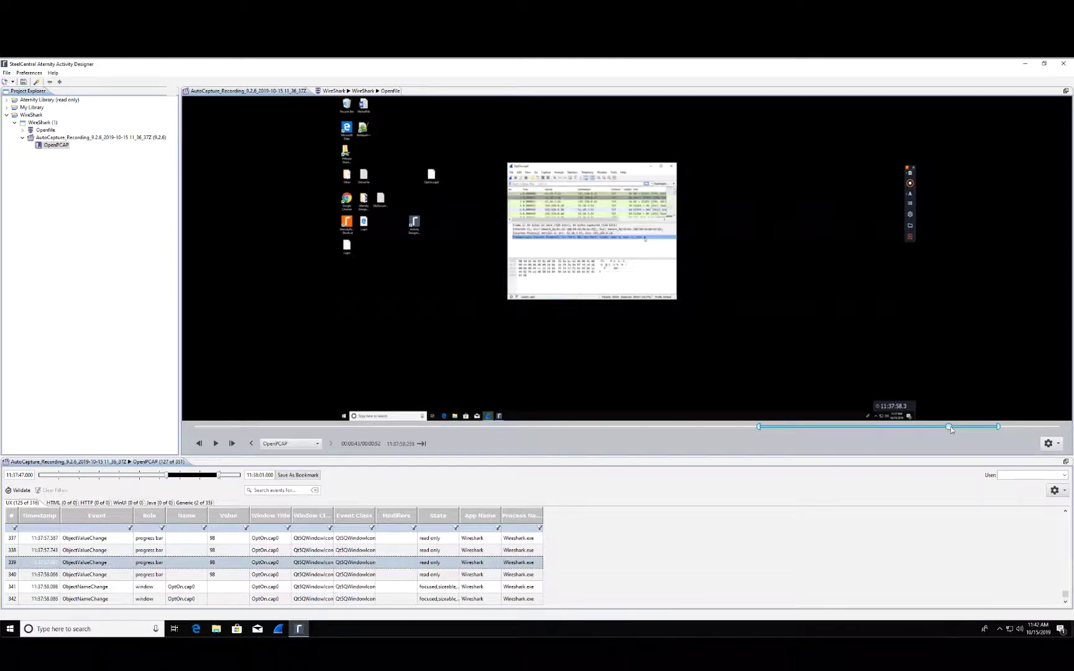
left_click(214, 587)
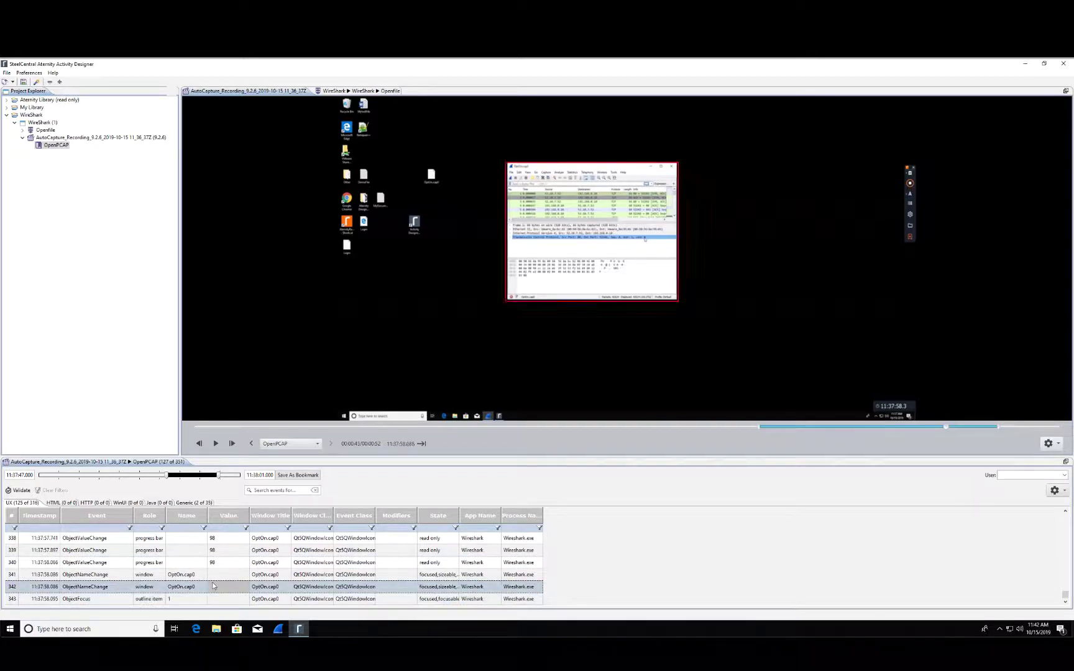
key("Up")
key("Up")
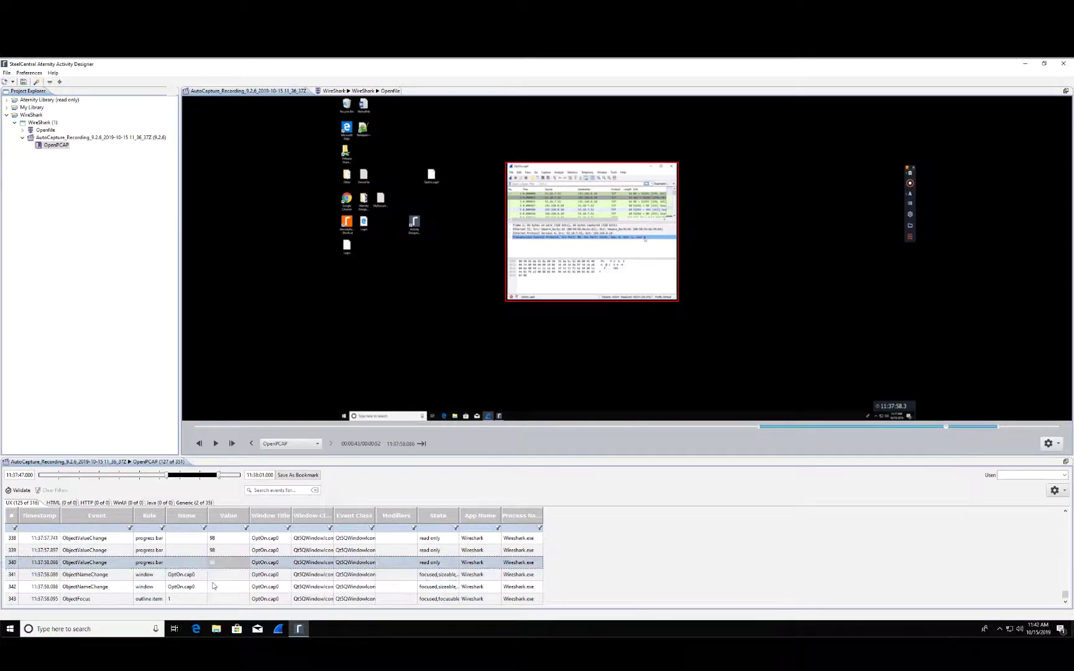
key("Down")
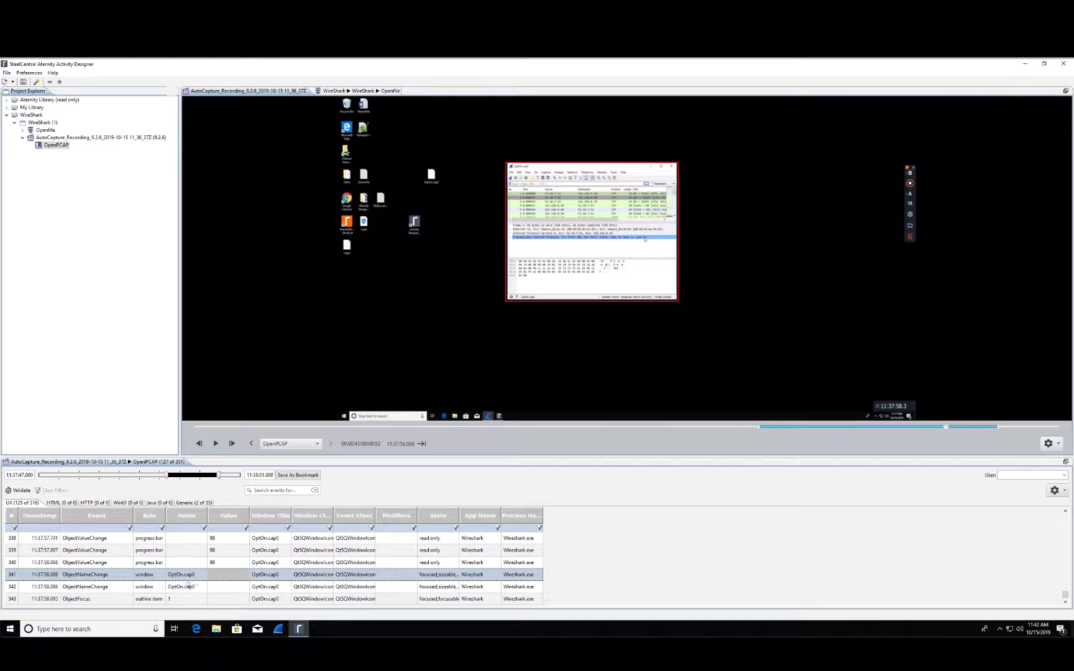
right_click(210, 577)
mouse_move(252, 500)
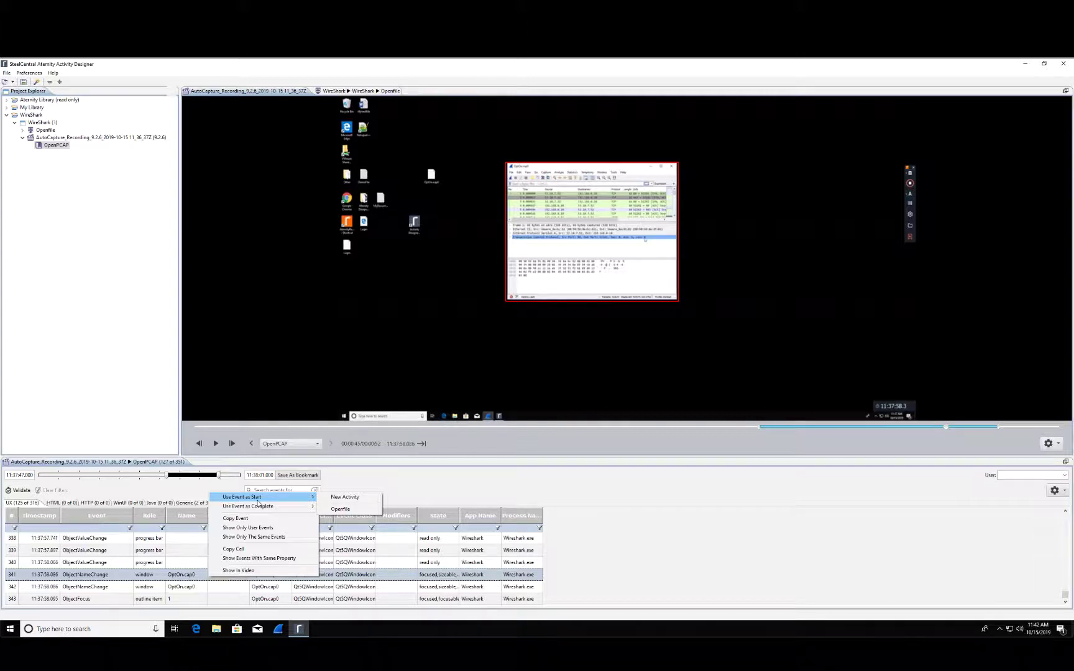
left_click(344, 519)
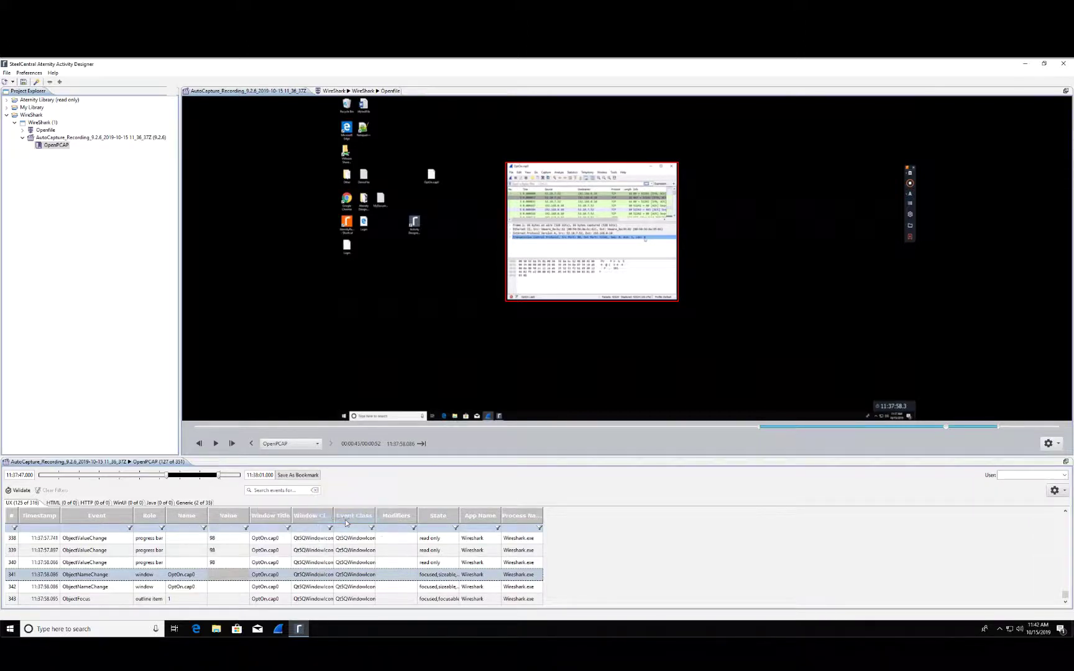
Step: Display the Openfile activity's workflow diagram and bring up the actions available for that activity in the project
left_click(349, 90)
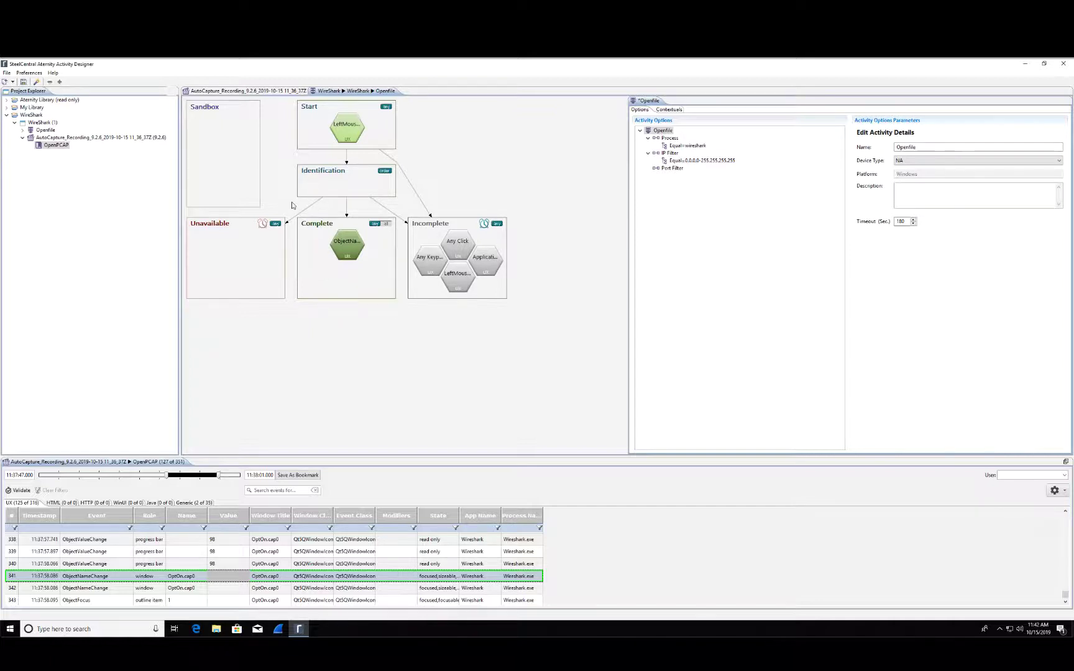
left_click(44, 131)
right_click(41, 132)
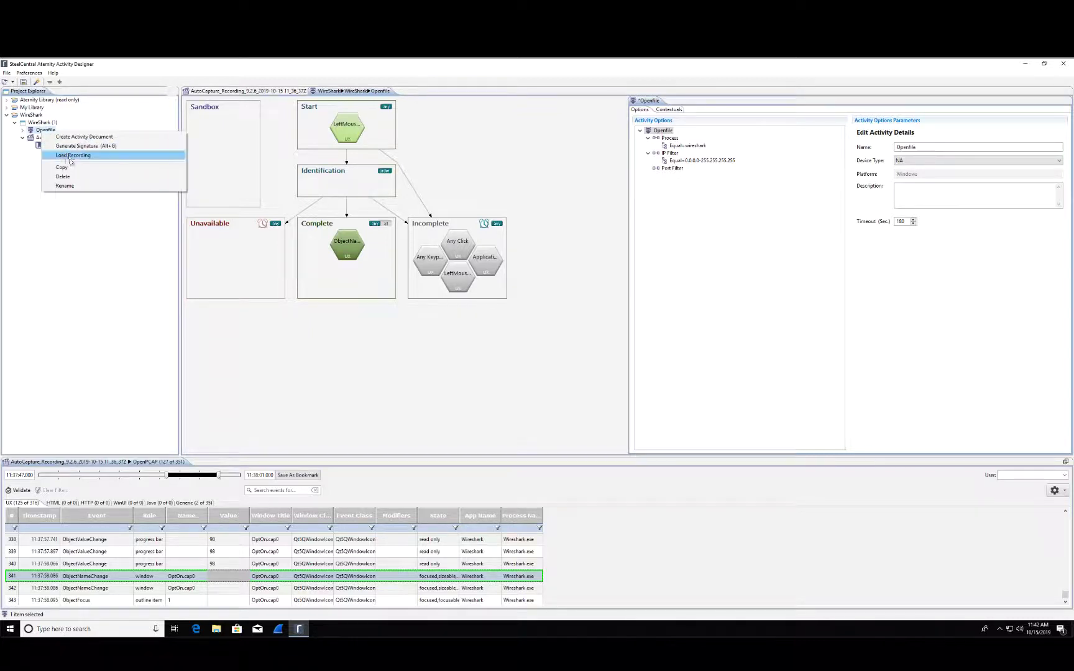